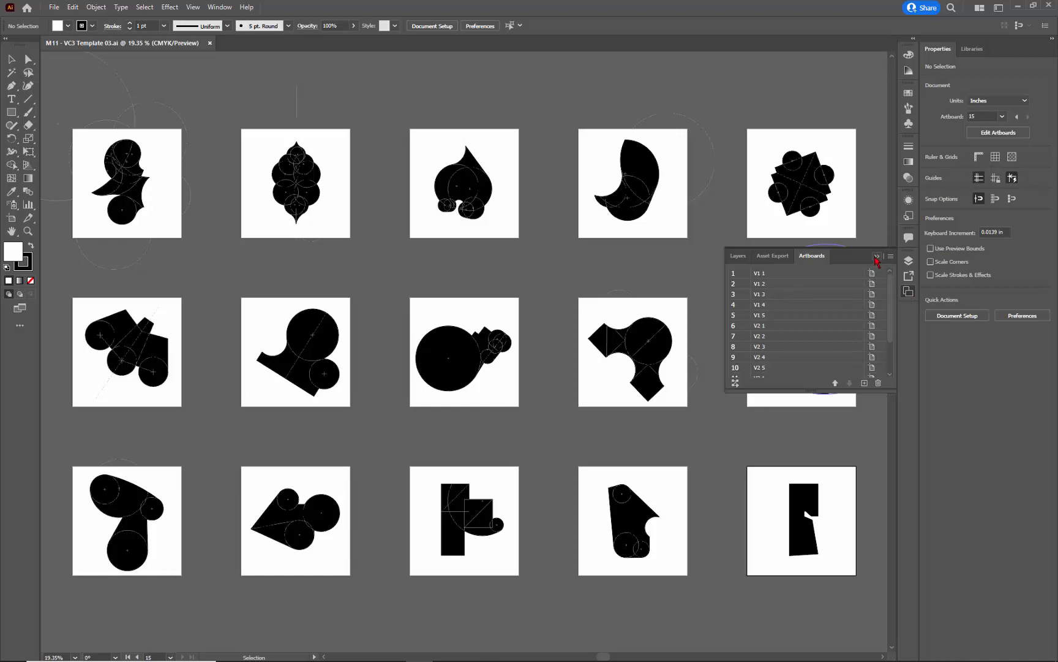
Step: Set up an Export As of the shape artboards in JPEG format with the file name M11 - AIExp.jpg
click(877, 257)
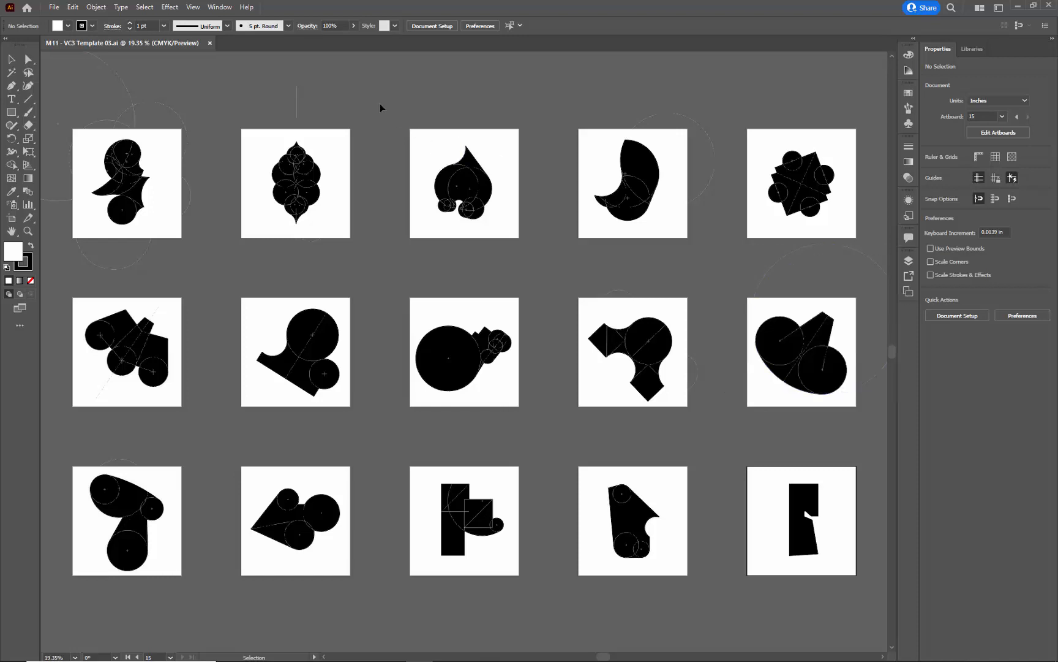
click(58, 8)
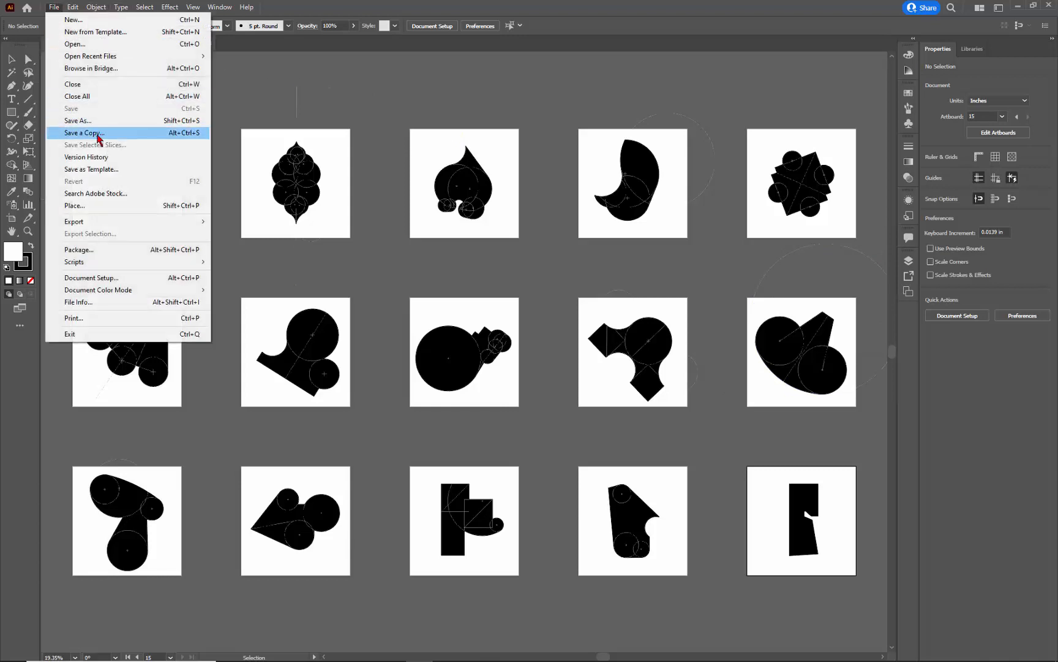
mouse_move(102, 225)
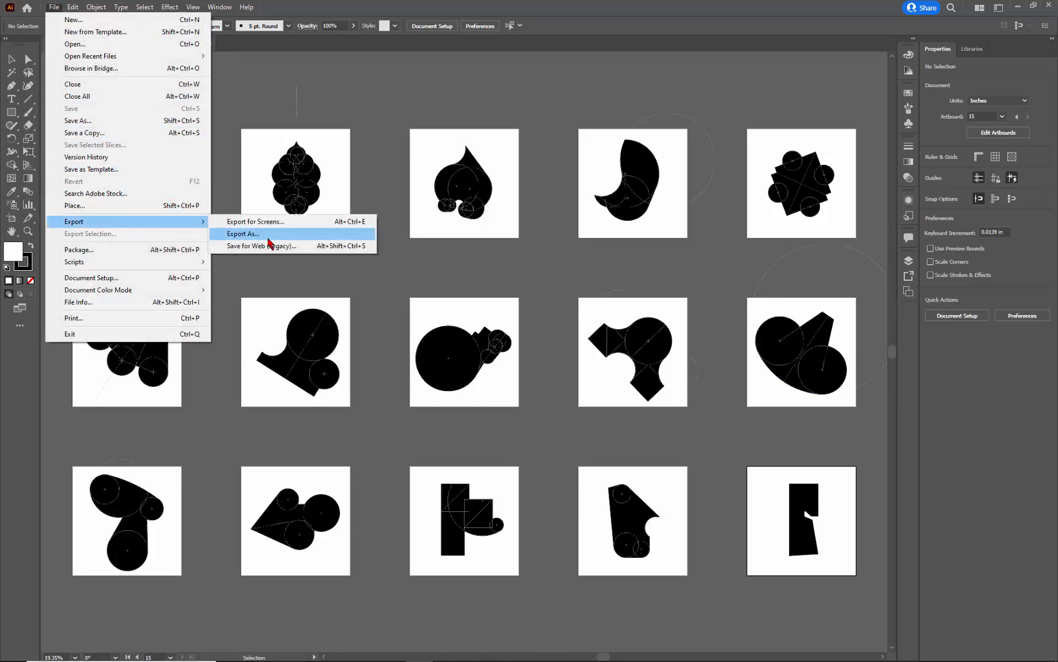
click(269, 234)
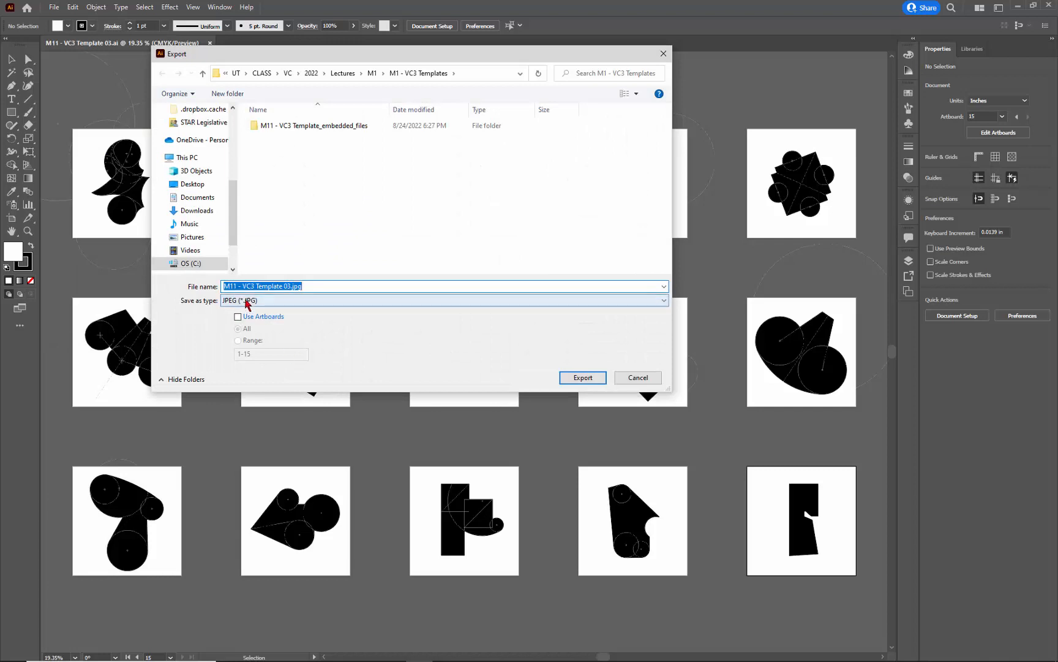
click(284, 285)
click(291, 286)
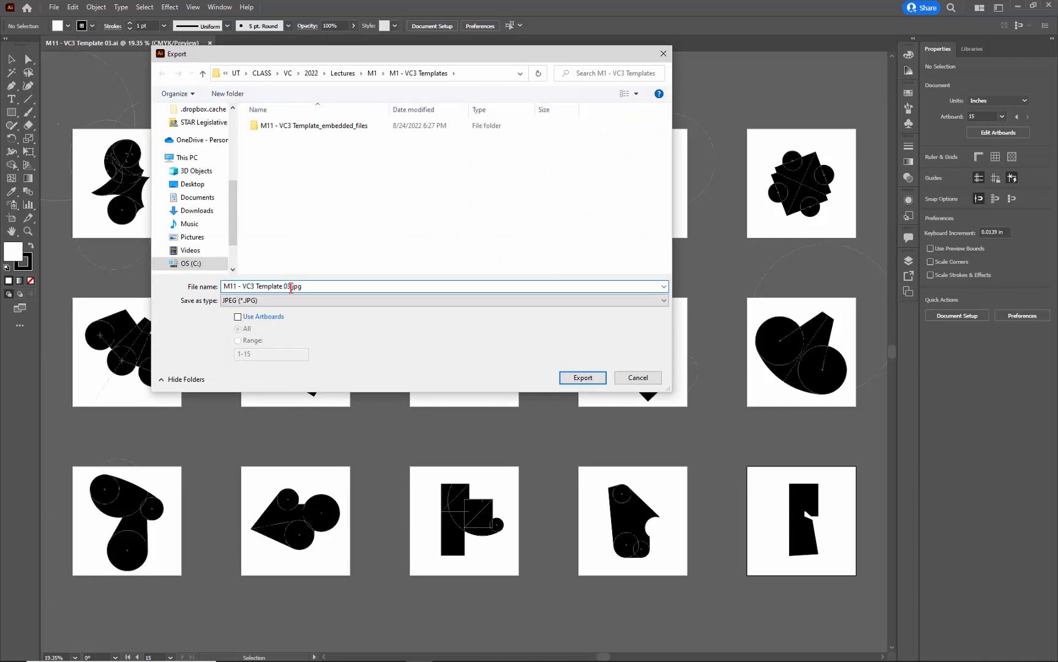
key(Left)
key(Left)
drag(291, 286, 242, 285)
key(BackSpace)
text(Al)
text(Ex)
key(BackSpace)
key(BackSpace)
text(Exp)
Step: Enable Use Artboards for all artboards and choose the AI Exports folder inside Lectures as the export destination
click(238, 317)
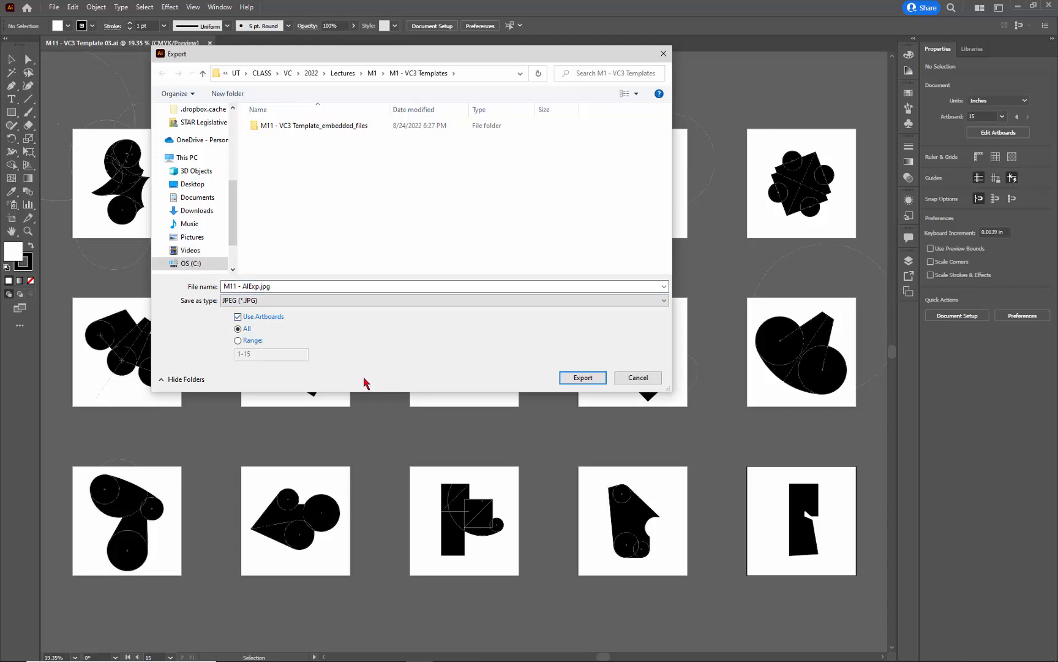
click(375, 74)
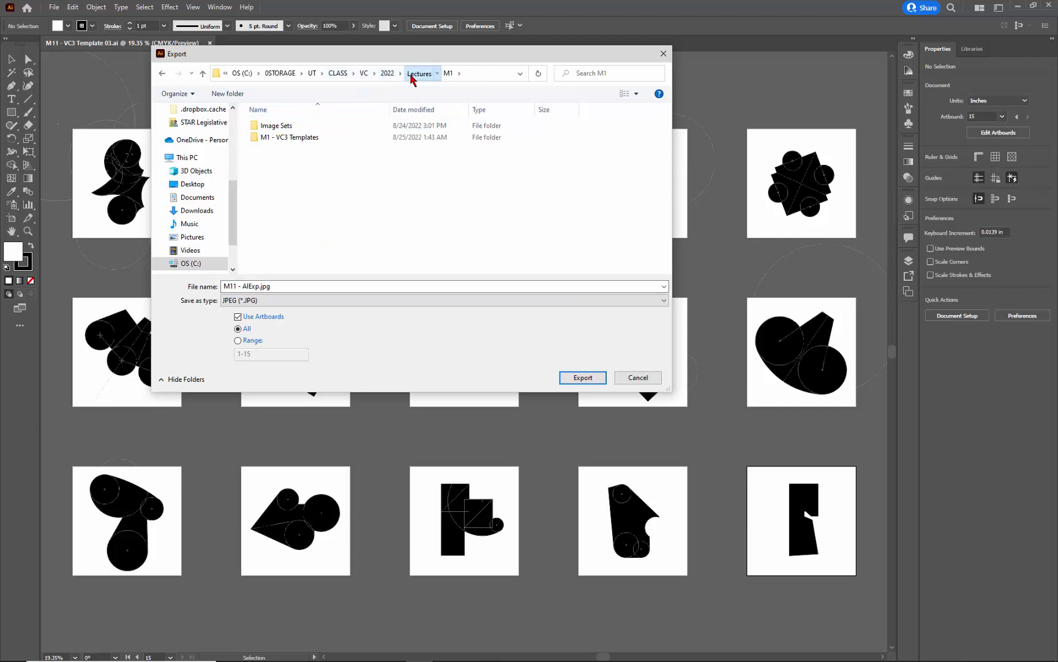
click(416, 75)
double_click(288, 128)
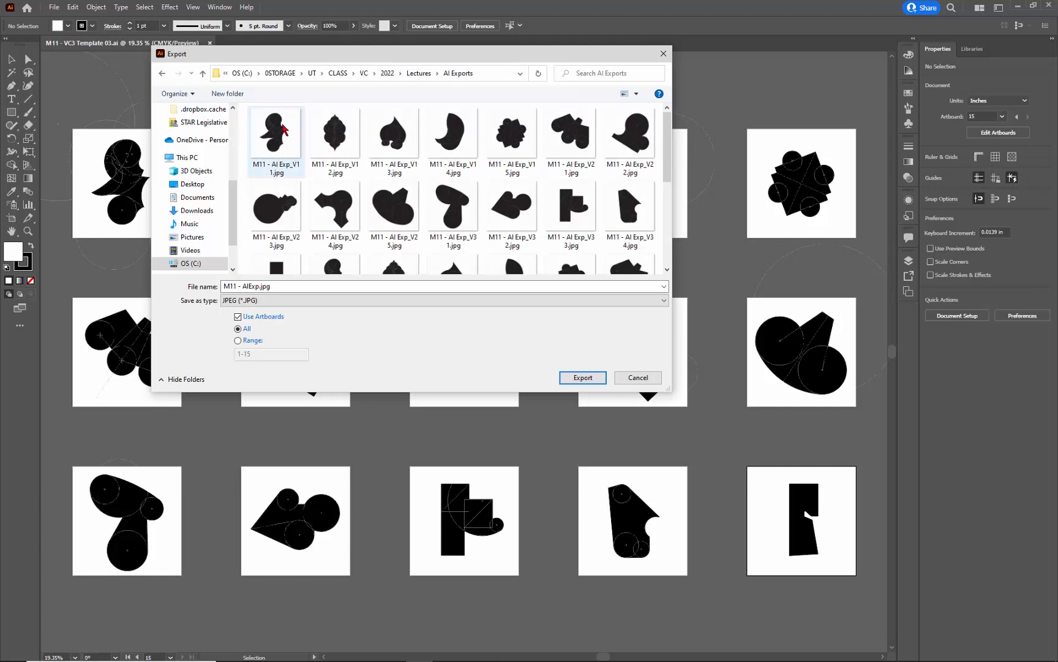
drag(666, 144, 661, 114)
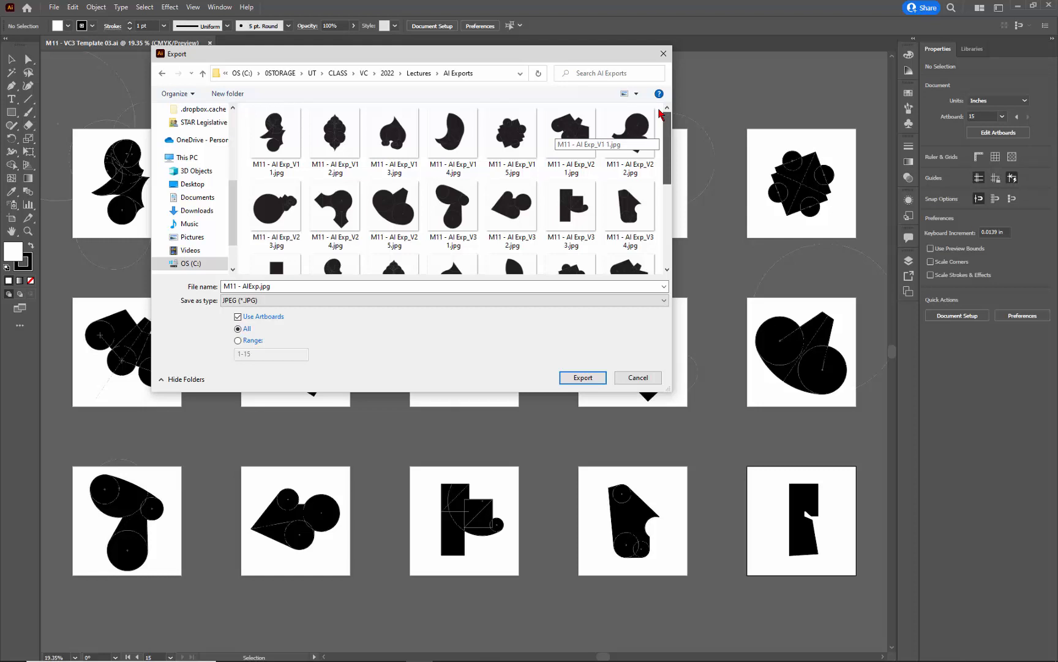
scroll(524, 196, down, 5)
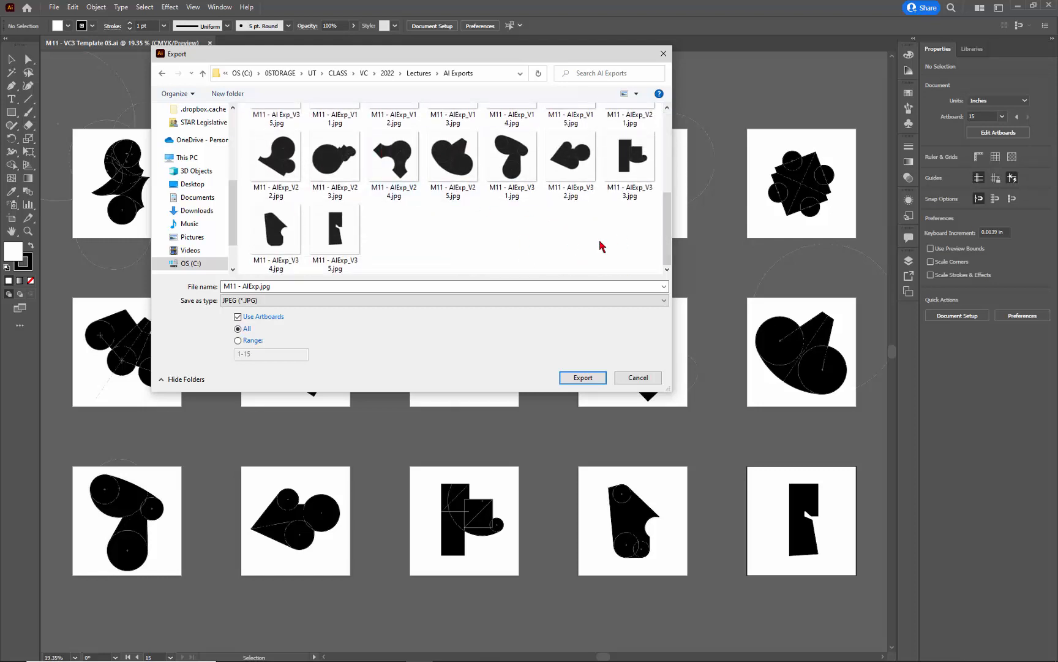
Step: Export the JPEGs in CMYK with quality 8 and High (300 ppi) resolution, replacing the existing files of the same names
click(581, 377)
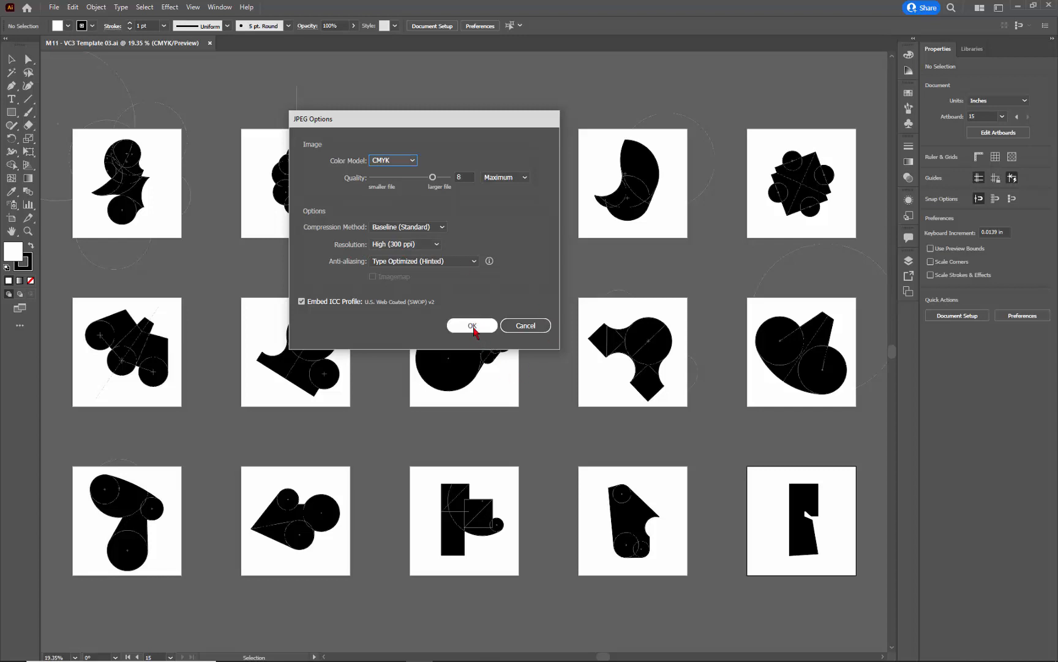
click(473, 325)
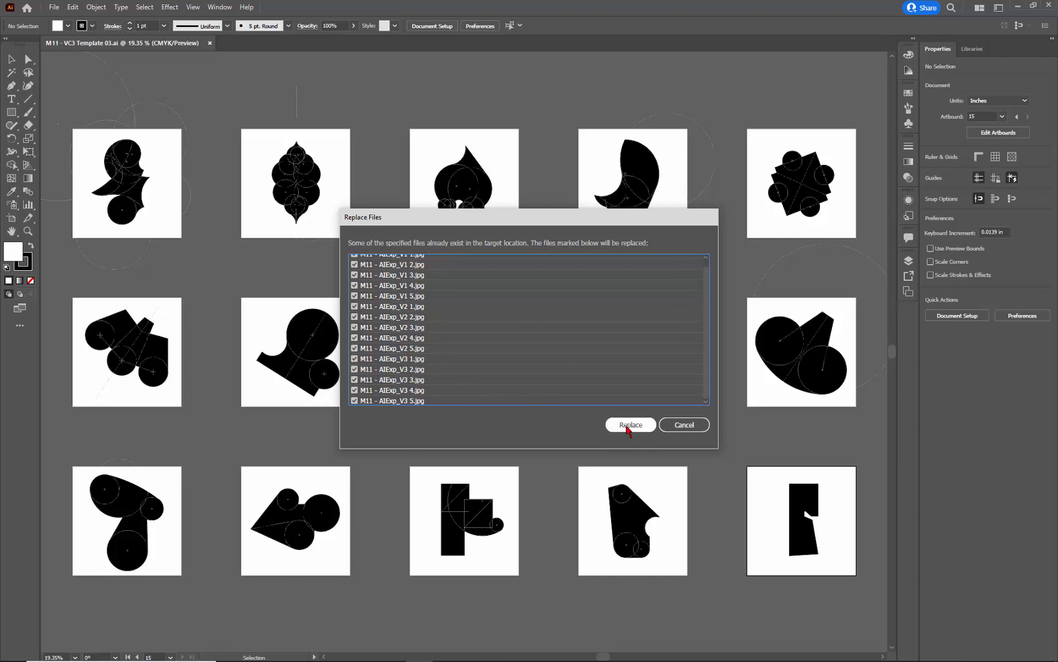
click(629, 425)
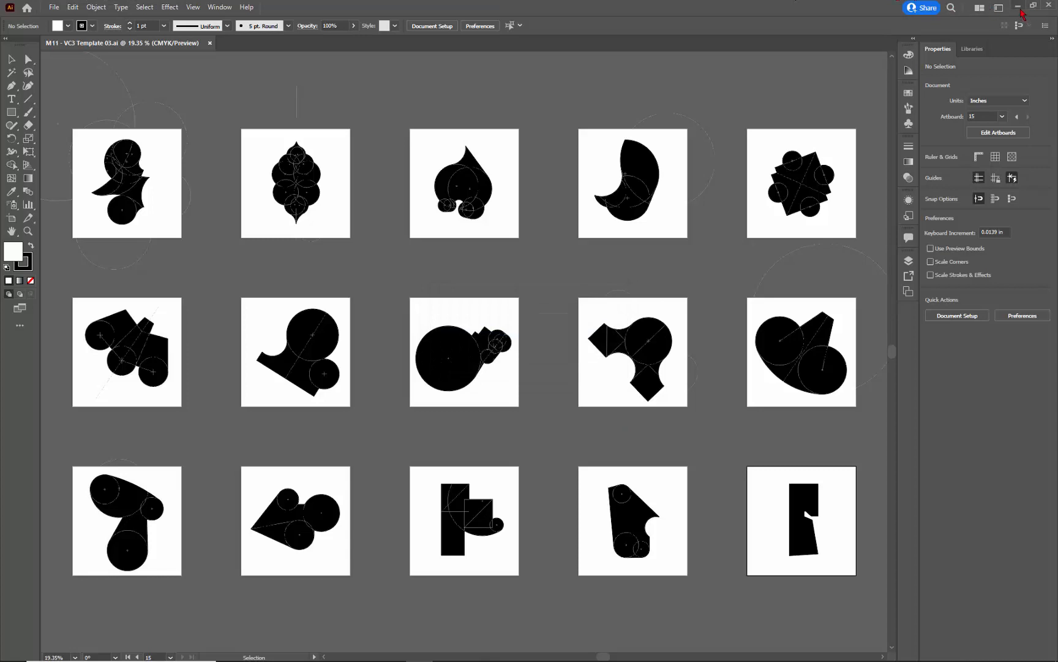
Step: Switch to InDesign and open the recent file M1 - VC3 Template.indd
click(1018, 7)
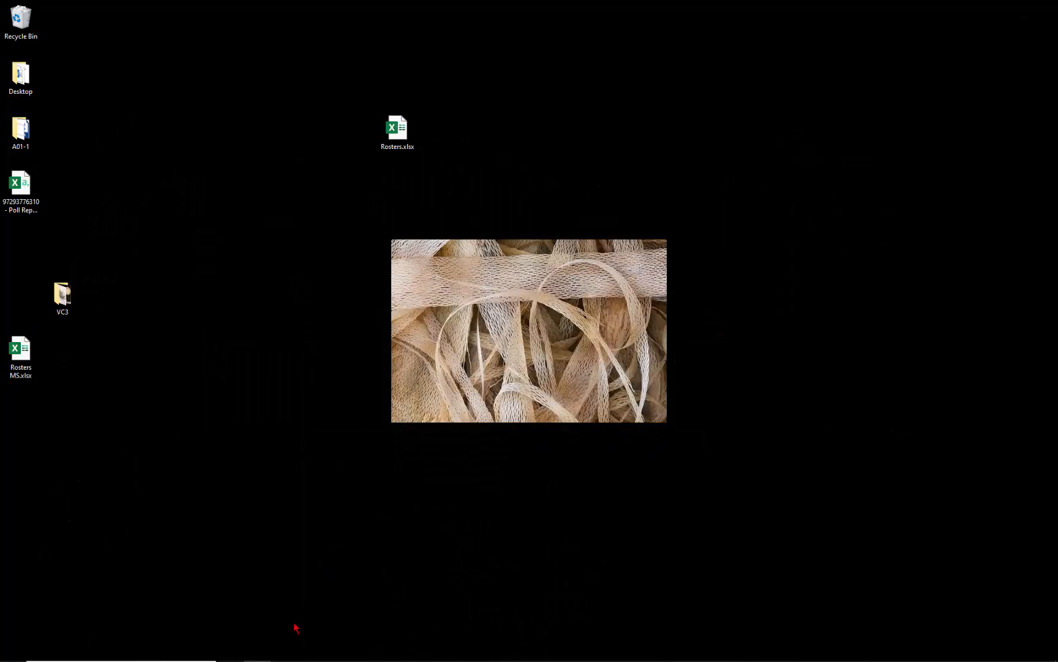
mouse_move(294, 660)
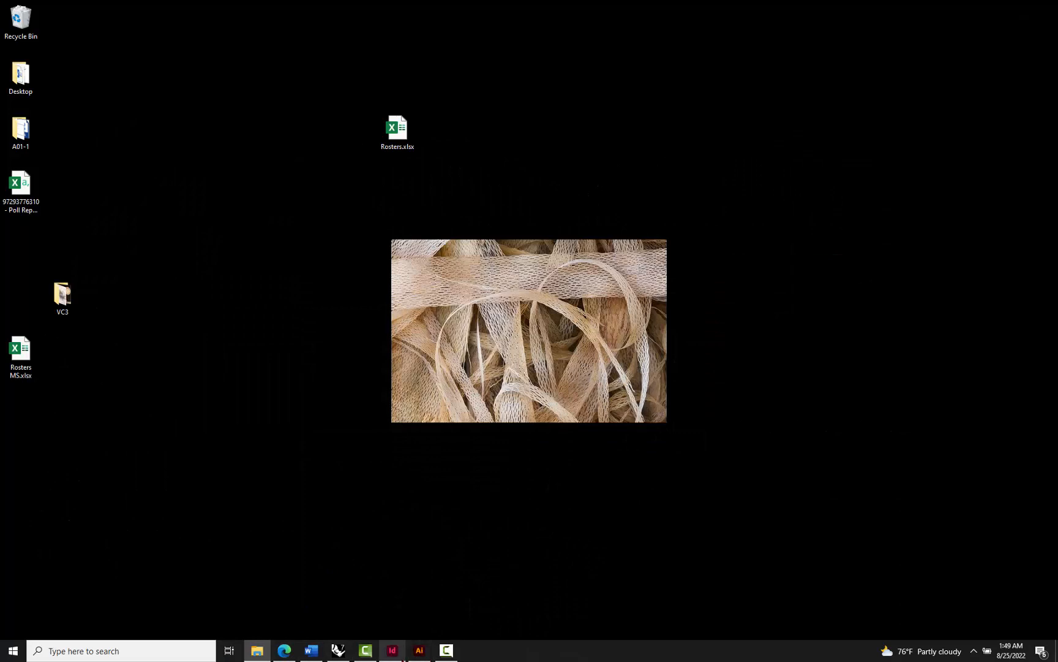
click(393, 650)
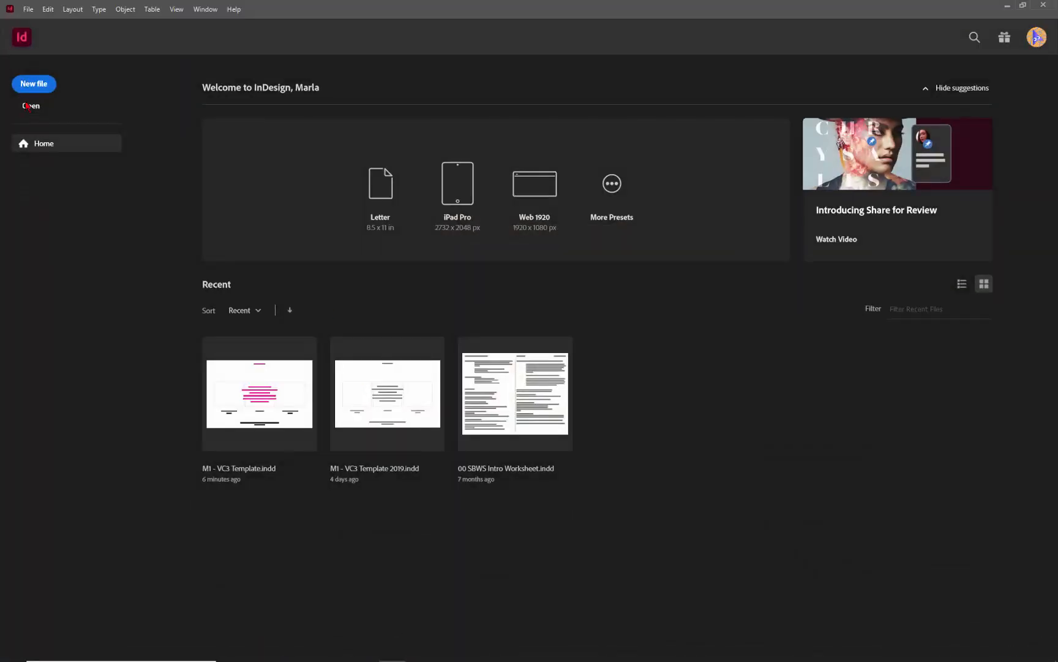
click(248, 474)
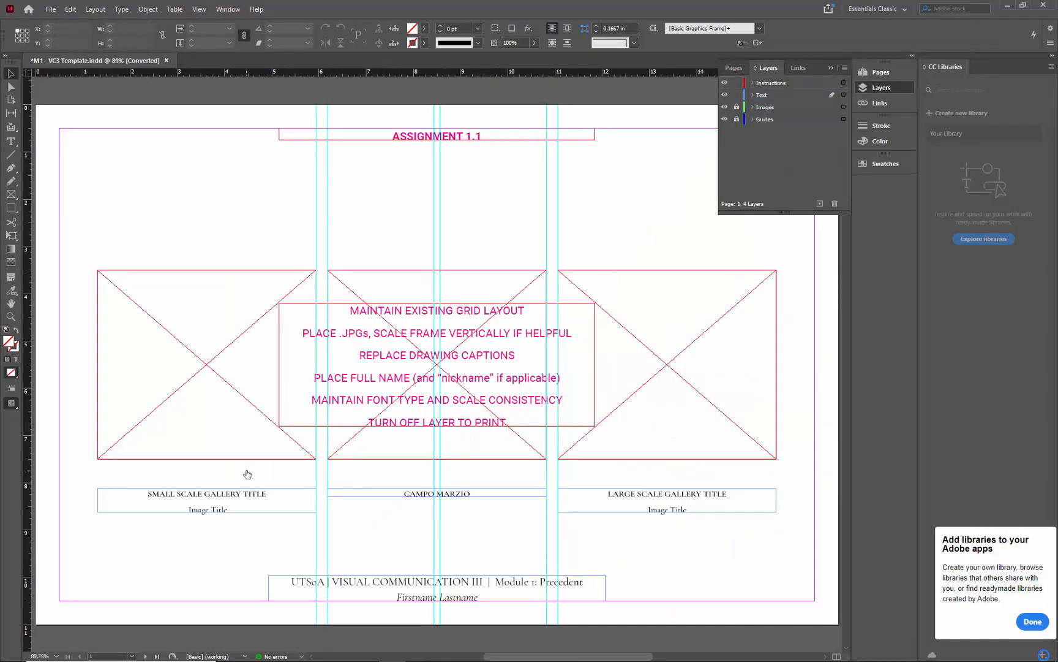
Step: Hide the Instructions layer and unlock the Images layer
click(724, 83)
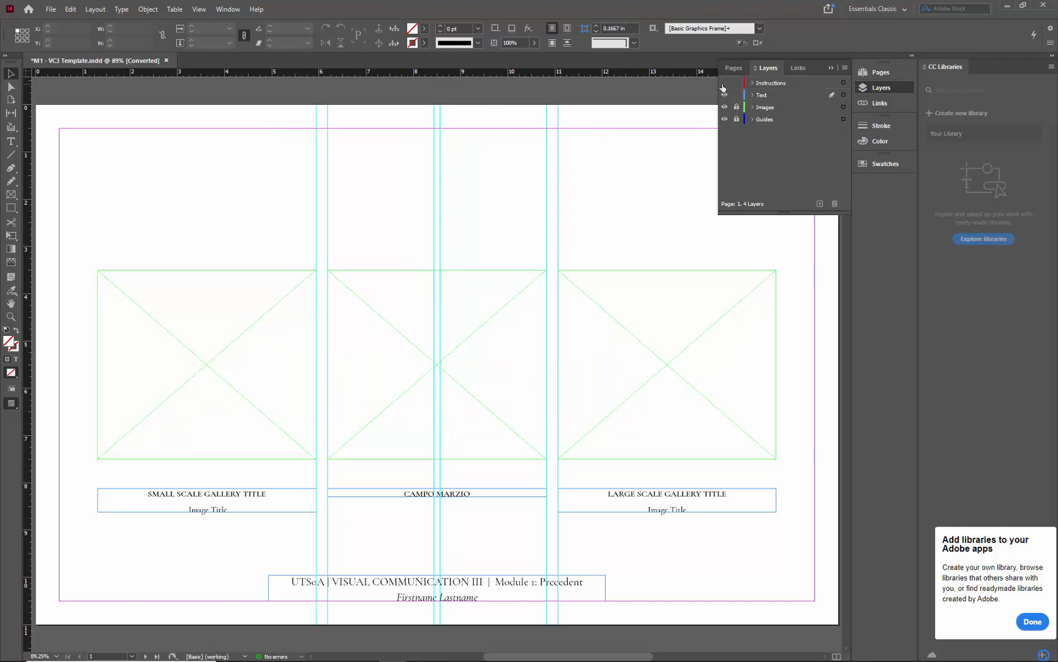
click(724, 83)
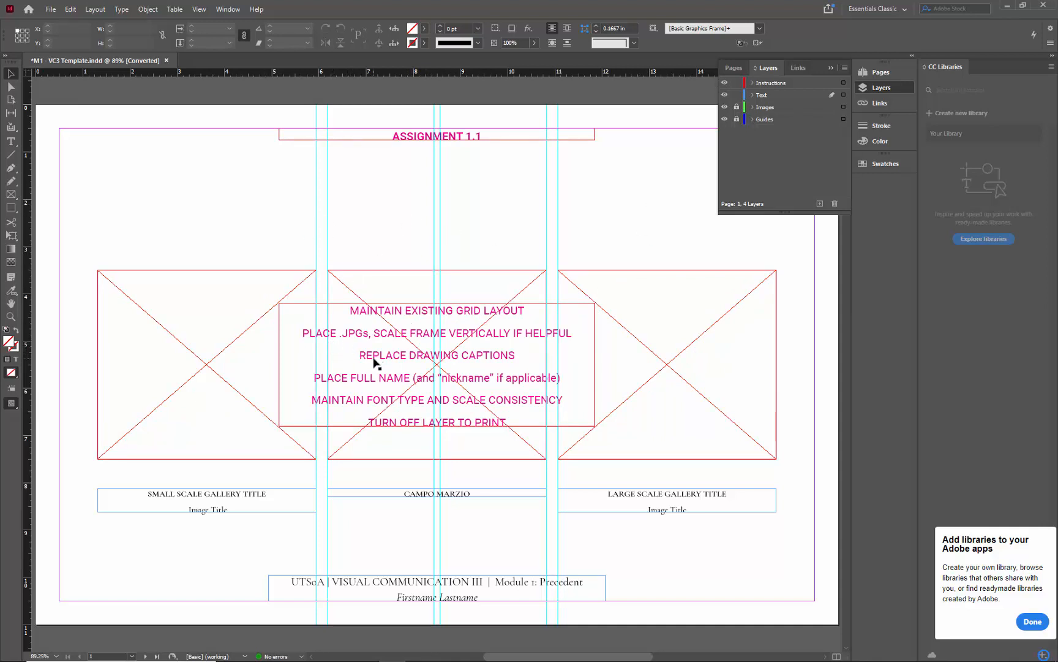
scroll(358, 487, down, 2)
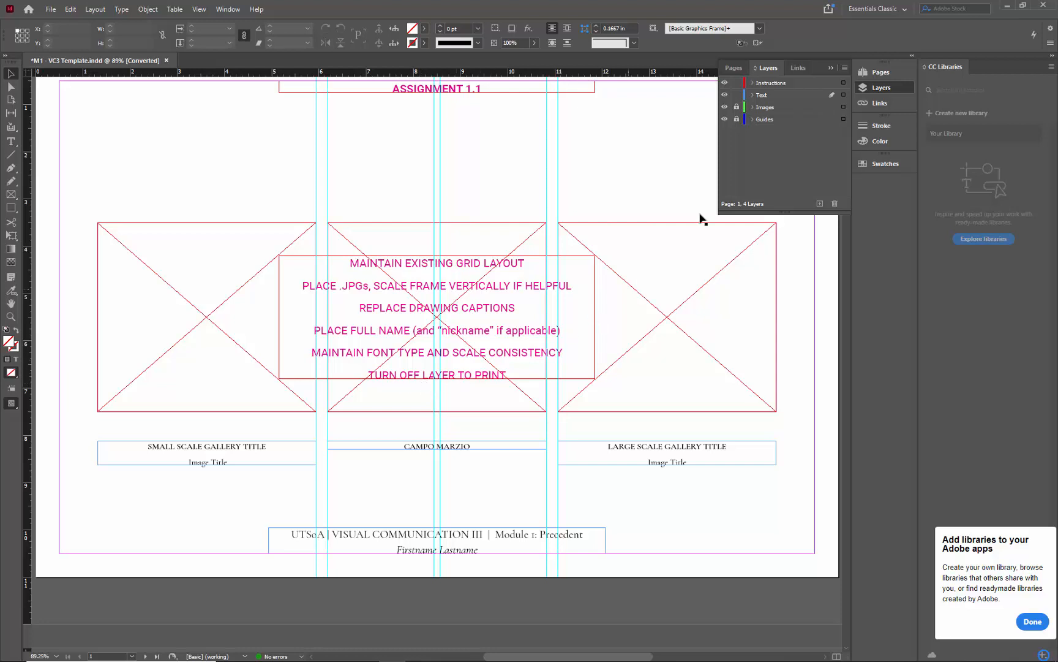
click(725, 83)
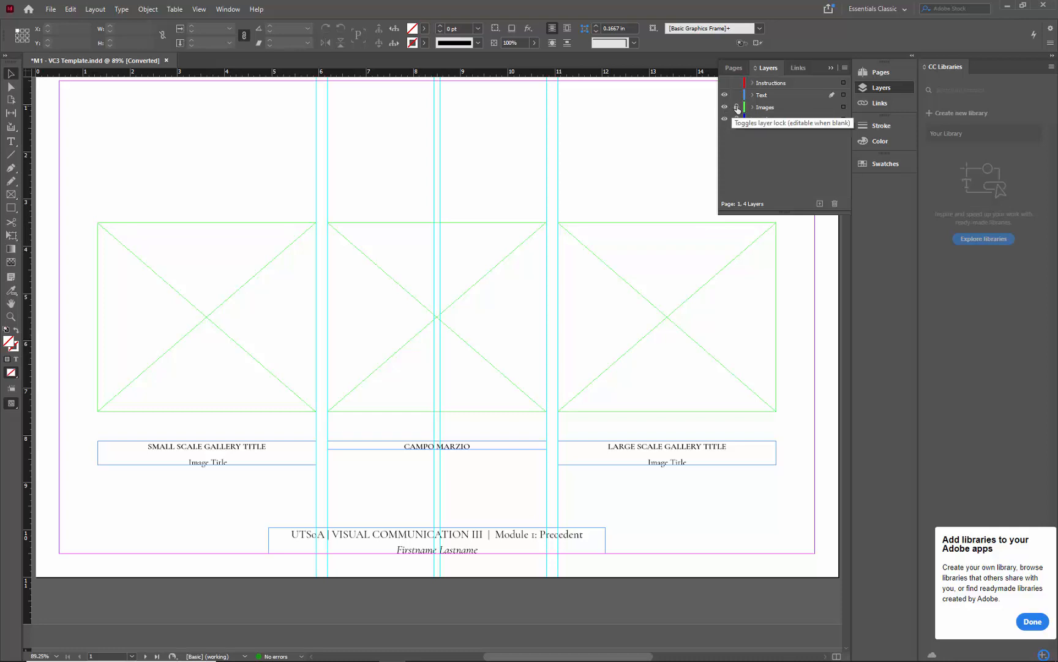
click(737, 108)
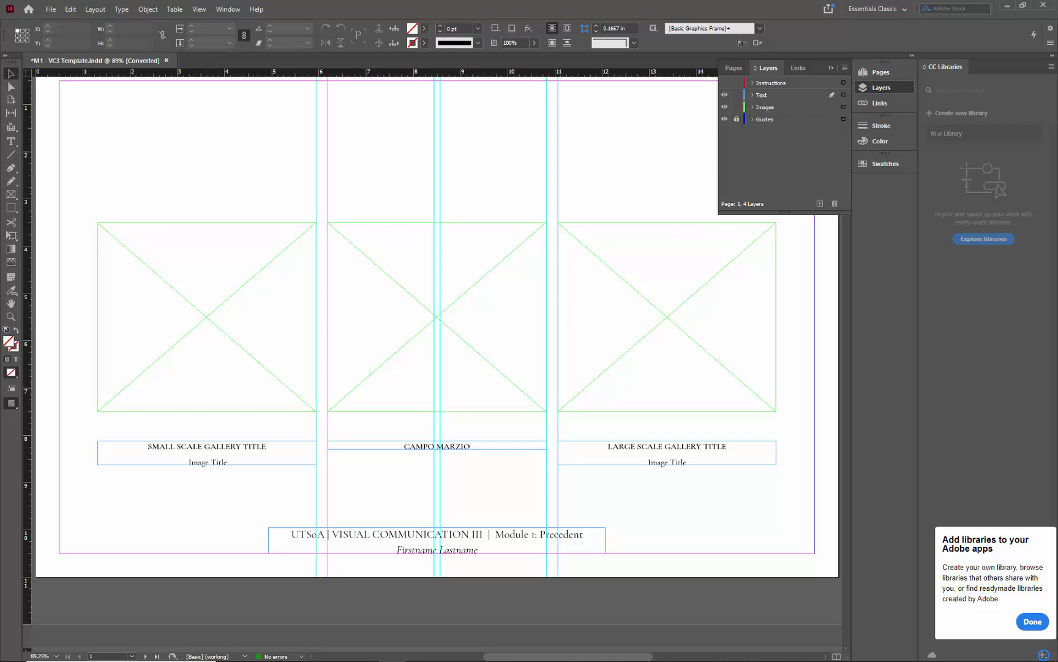
Step: Place the aerial landscape image in the large scale gallery frame and the red ornamental textile image in the small scale gallery frame
key(ctrl+d)
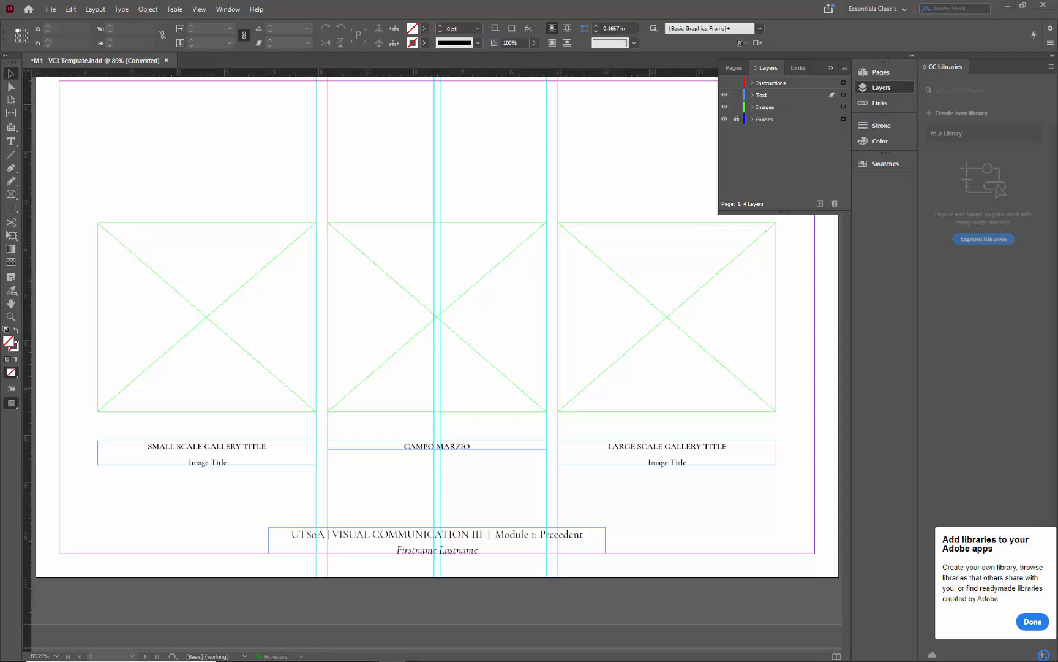
click(657, 328)
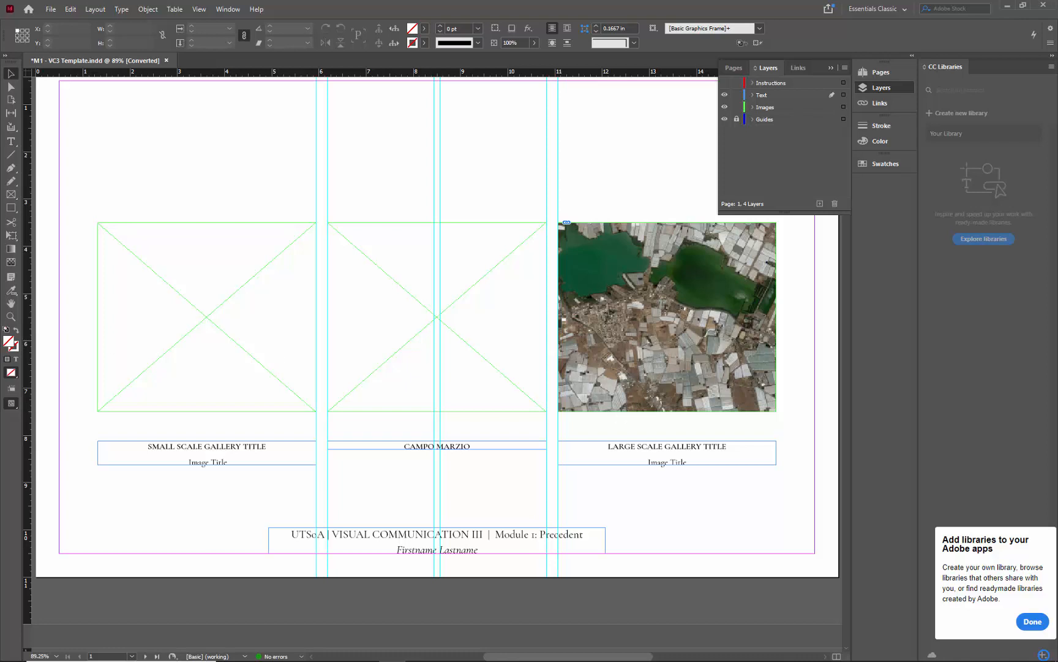
click(218, 332)
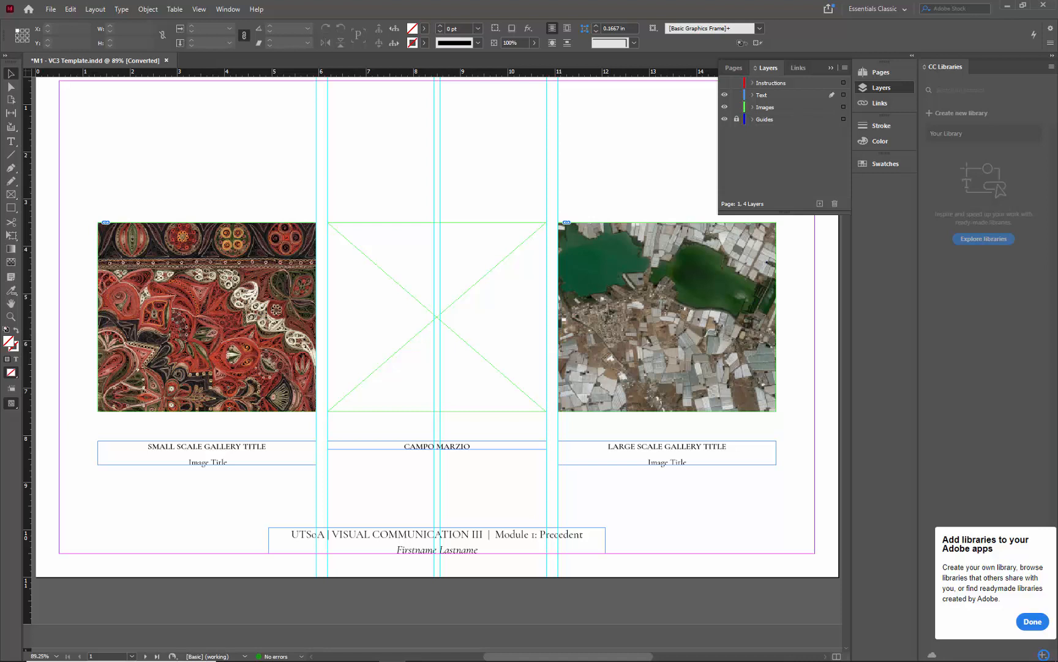
Step: Scale both placed gallery images proportionally so that each one fills its frame
click(283, 296)
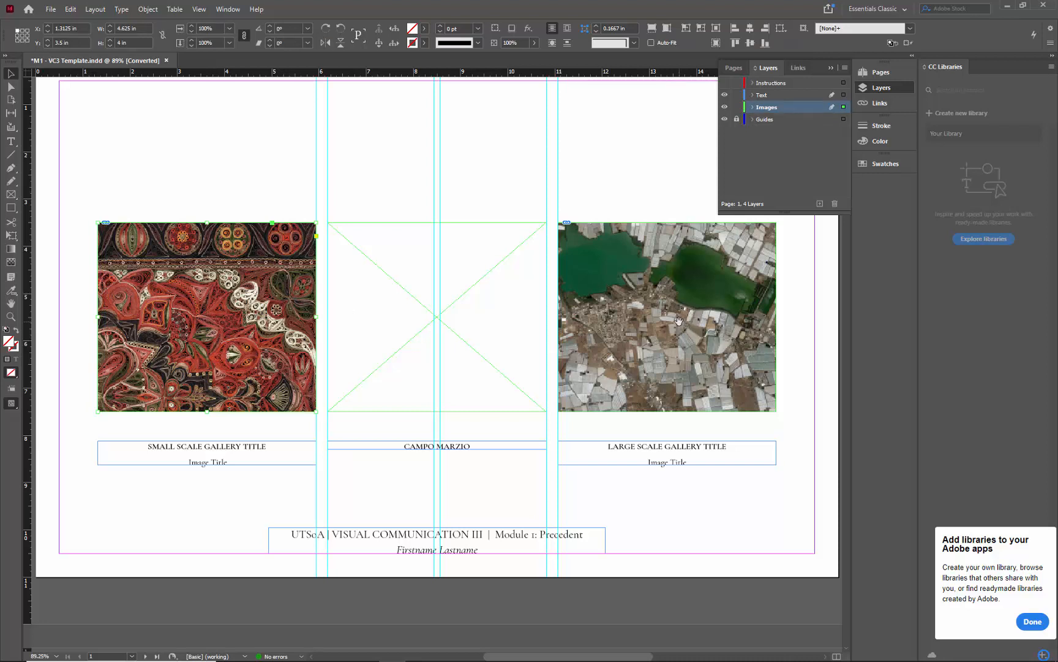
key(ctrl+a)
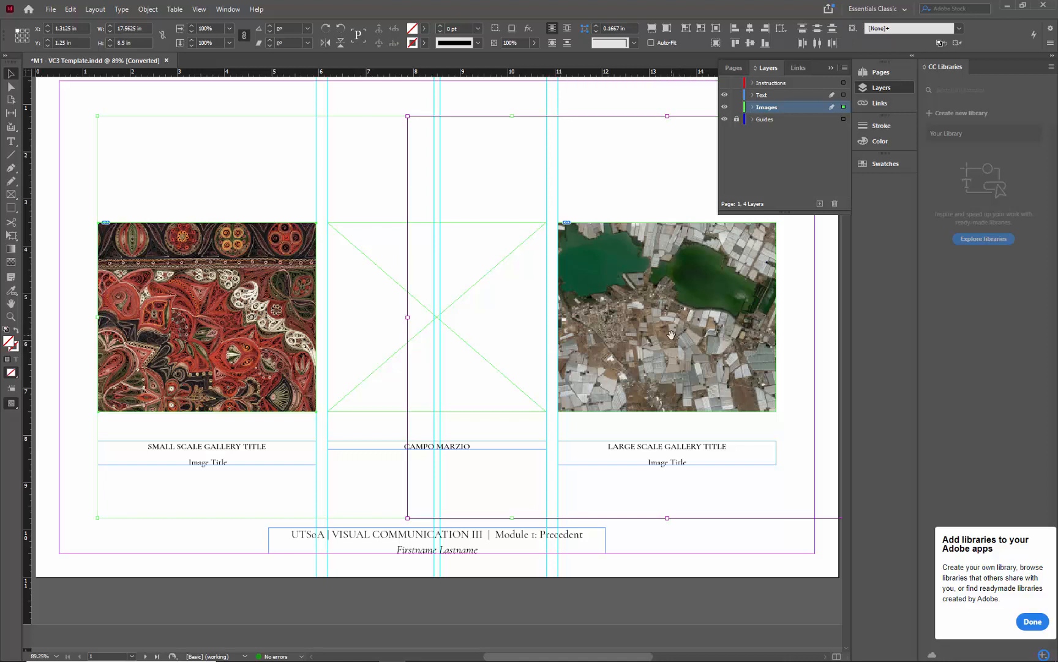
right_click(672, 335)
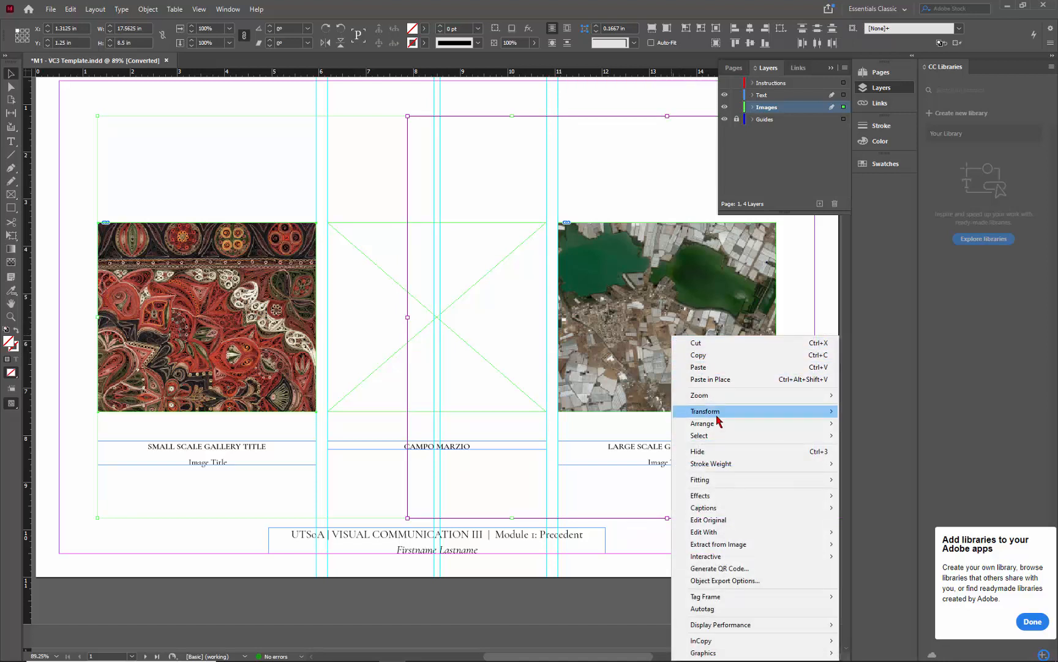
click(230, 310)
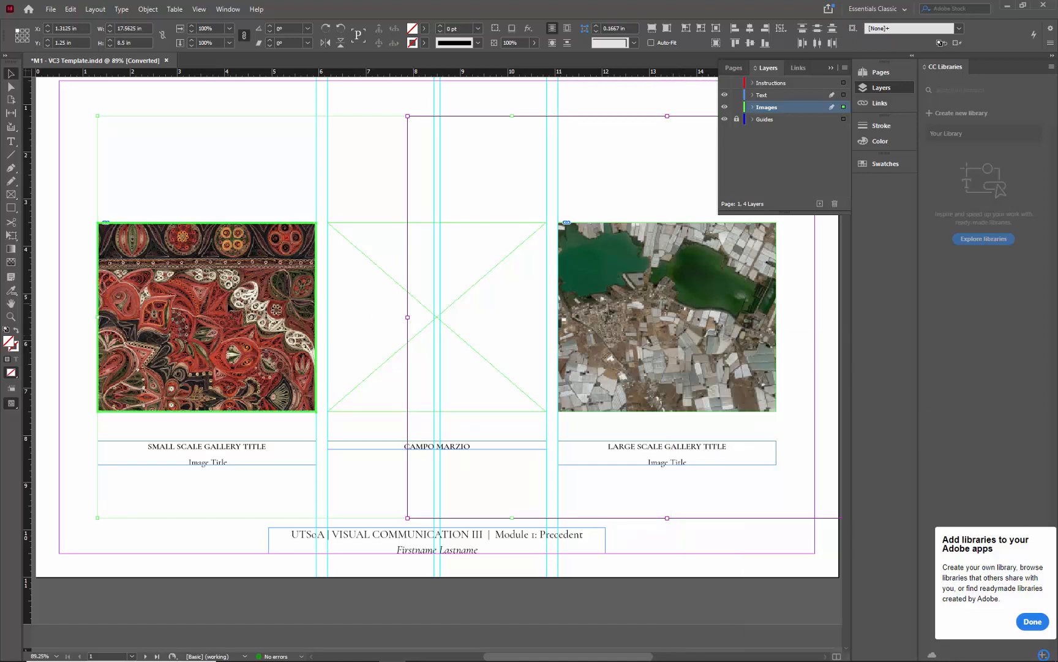
right_click(231, 309)
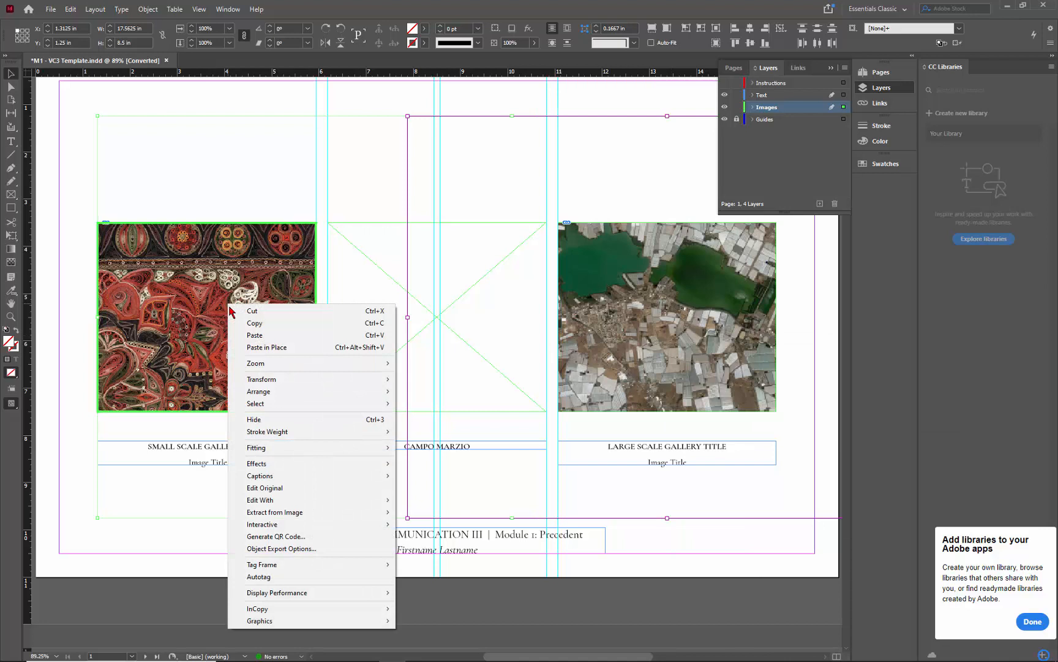
mouse_move(279, 449)
click(423, 448)
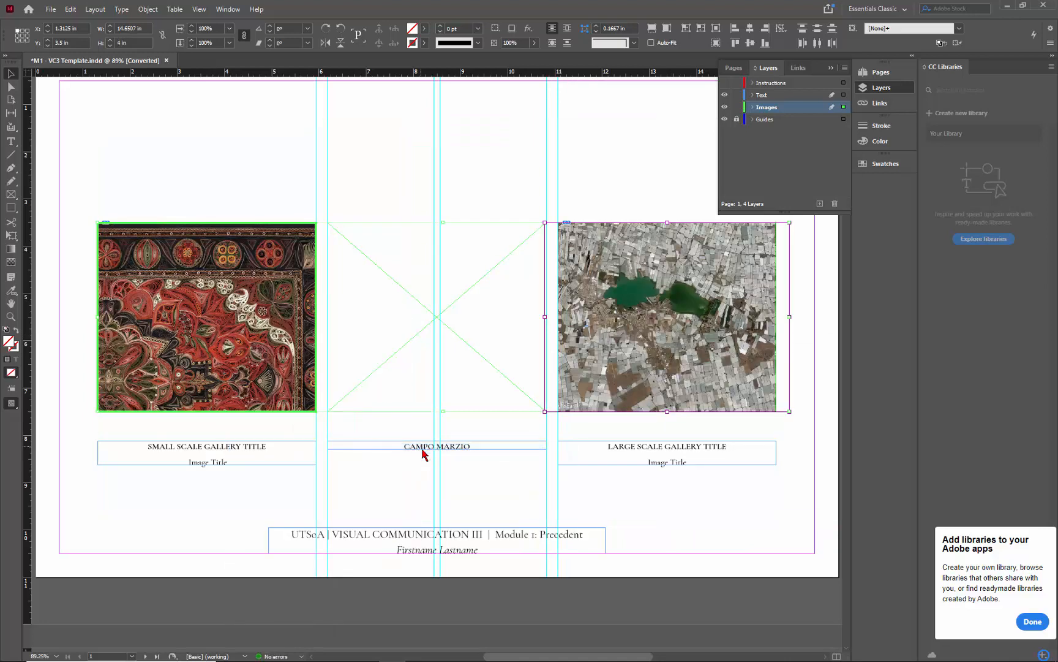
click(590, 183)
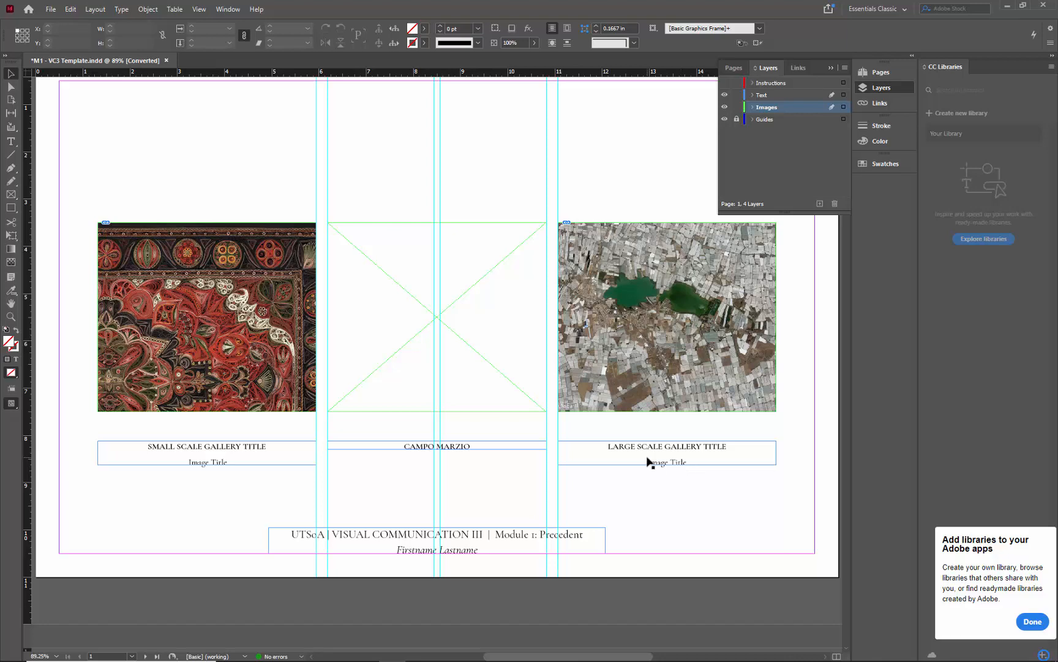
Step: Place M11 - AI Exp_V13.jpg from the AI Exports folder in the large Grammar of Ornament frame on page 2
scroll(561, 349, down, 5)
scroll(561, 349, down, 4)
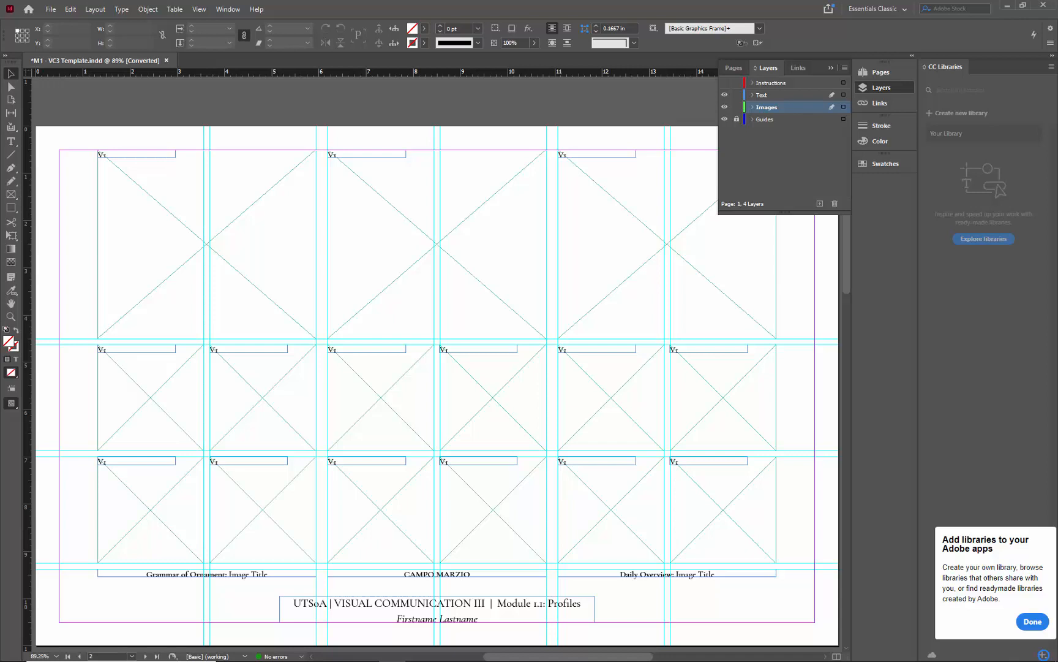
key(ctrl+d)
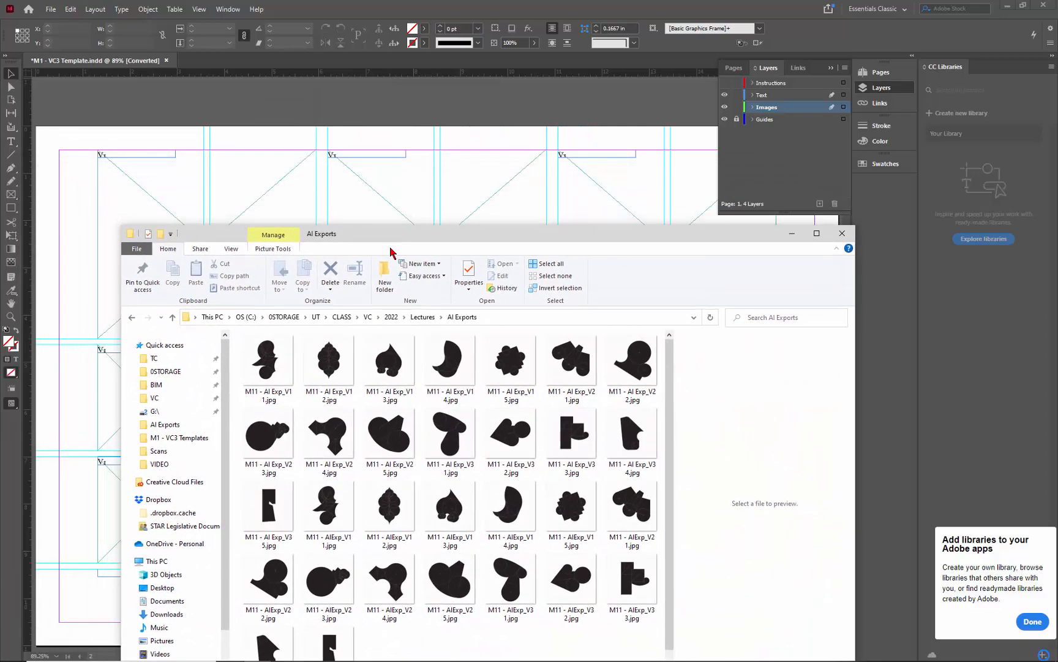
drag(392, 252, 398, 342)
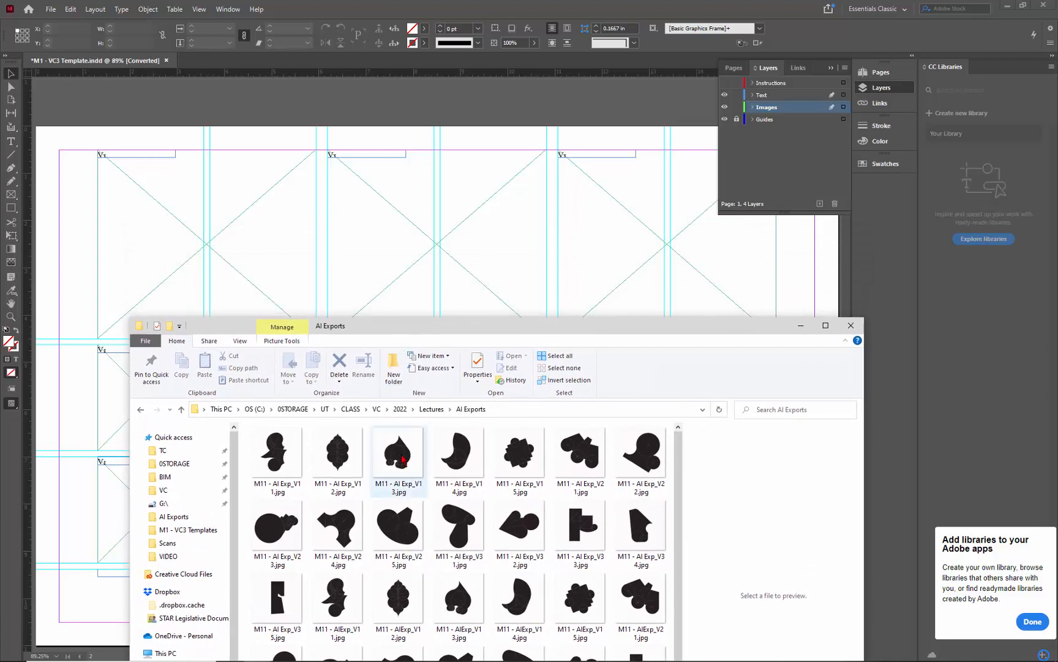
drag(402, 464, 224, 251)
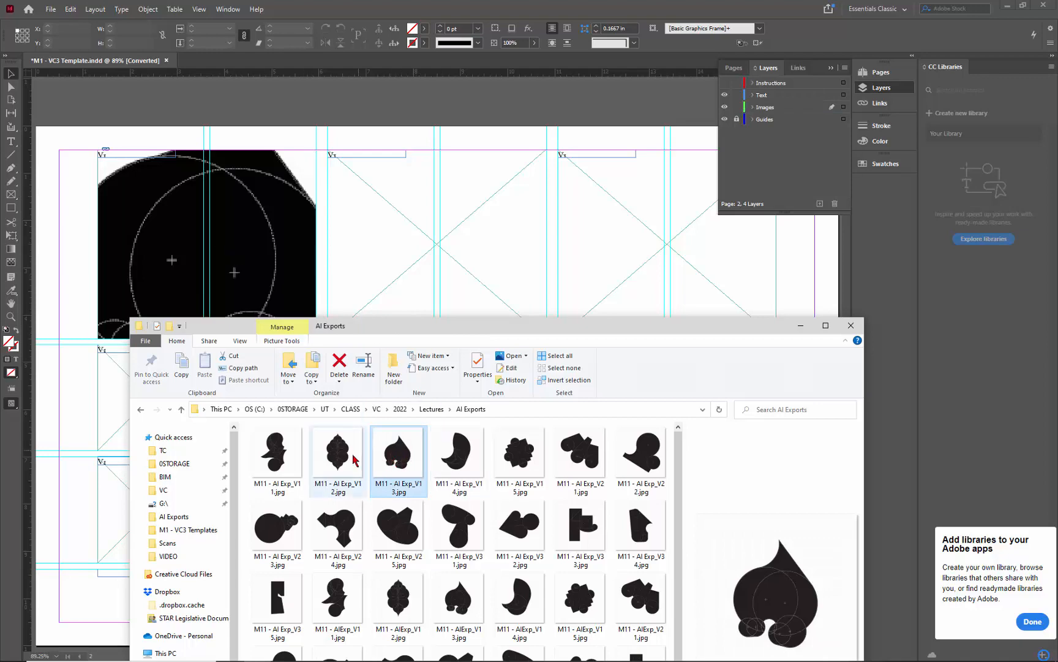
Step: Fill the four small Grammar of Ornament frames with AI Exp_V11 and V12 in the upper row and V14 and V15 in the lower row
drag(422, 331, 672, 311)
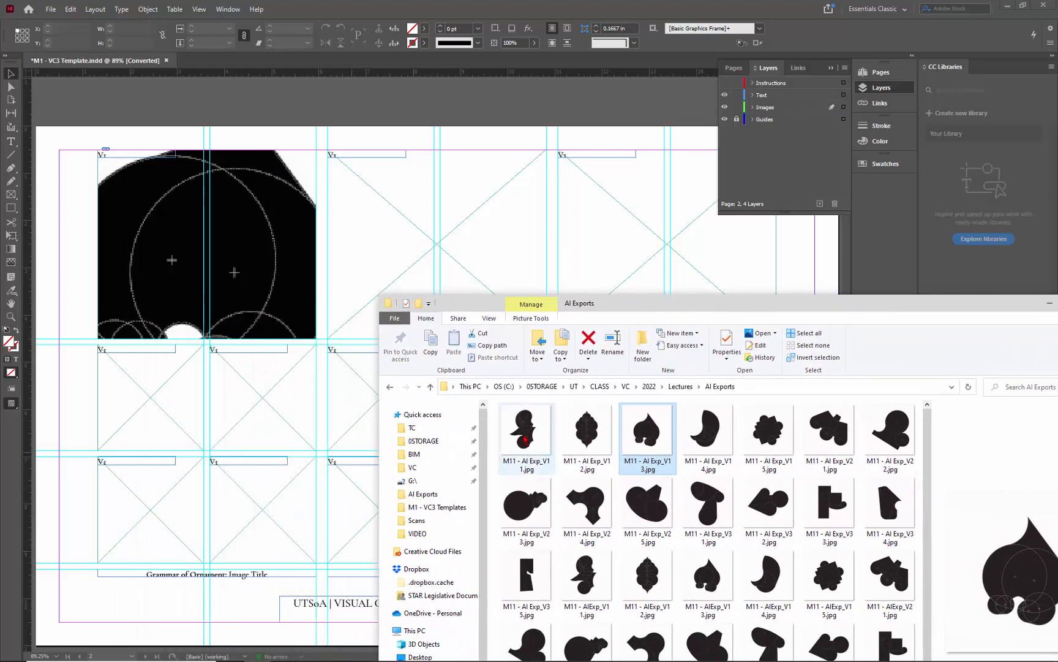
drag(526, 428, 170, 415)
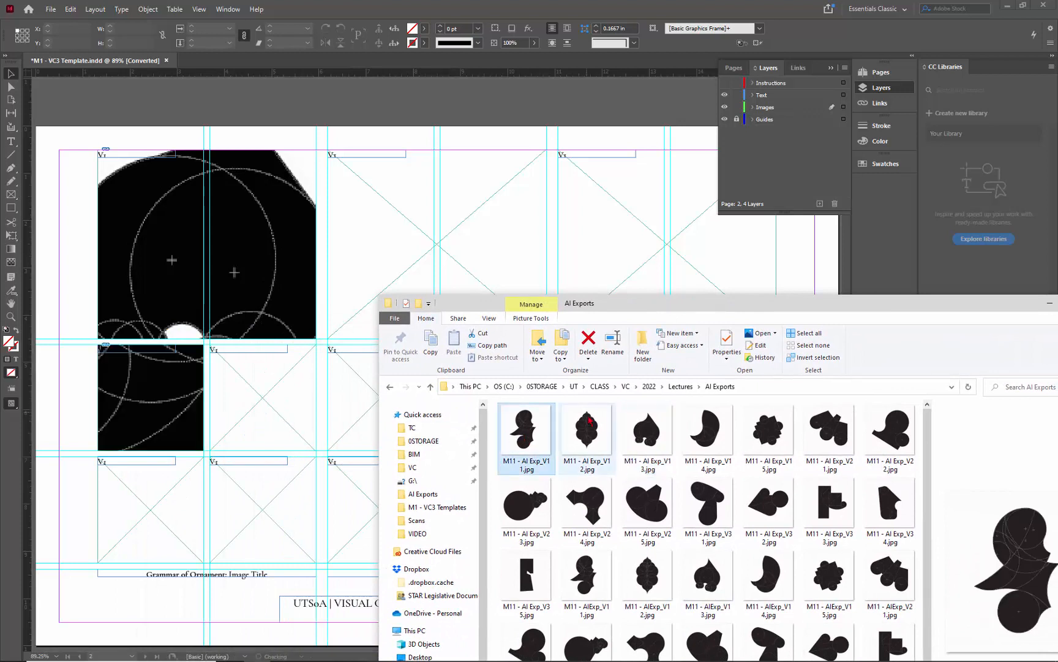
drag(588, 431, 275, 406)
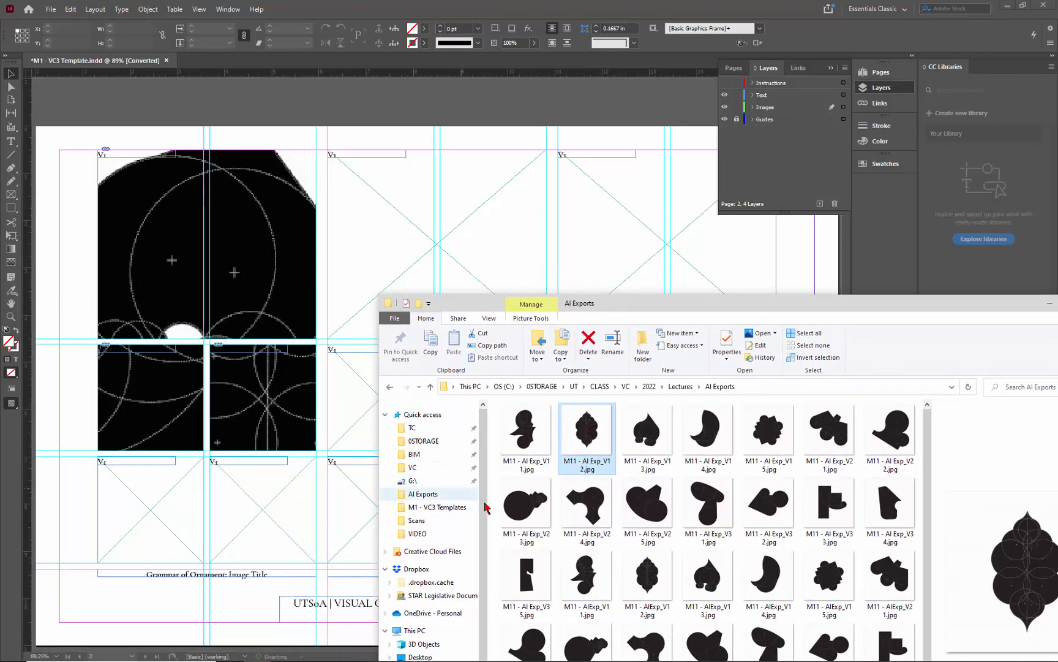
click(705, 432)
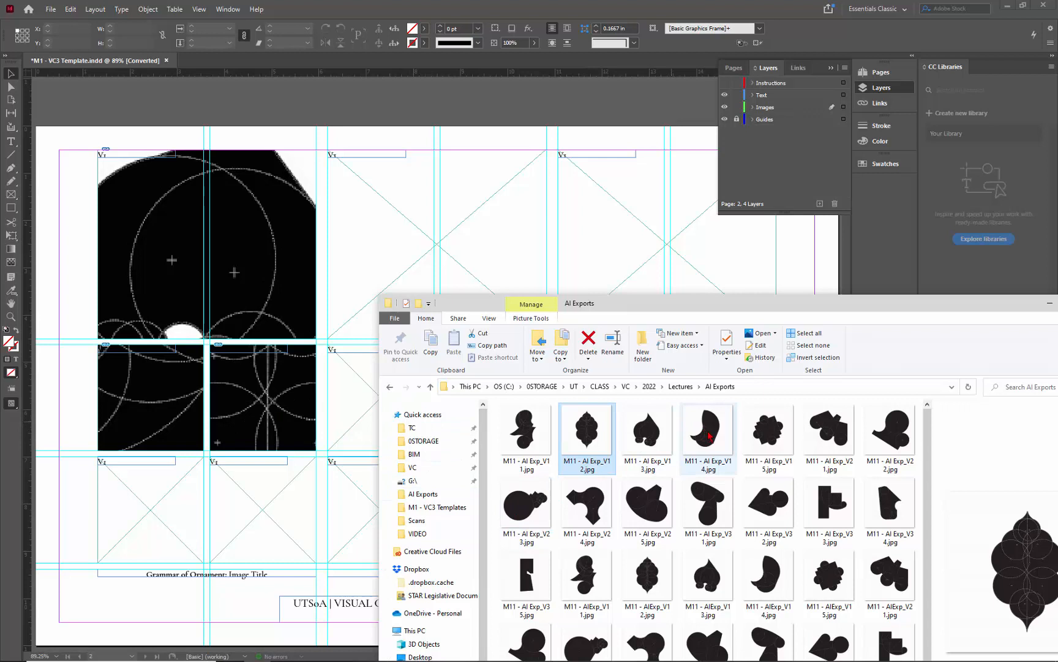
drag(441, 493, 158, 524)
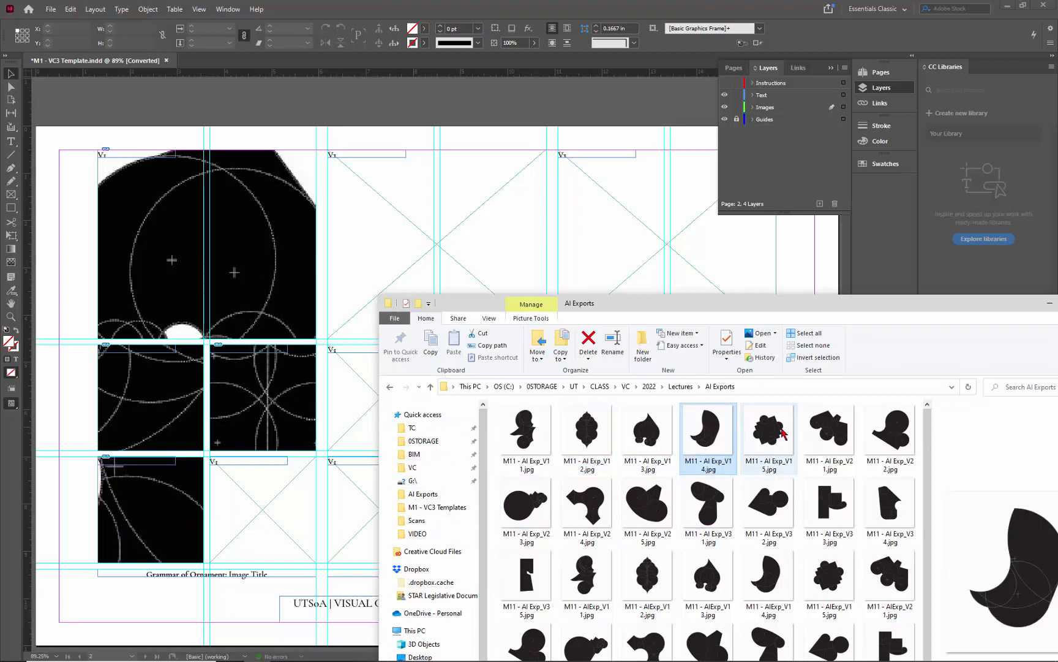
drag(771, 434, 265, 519)
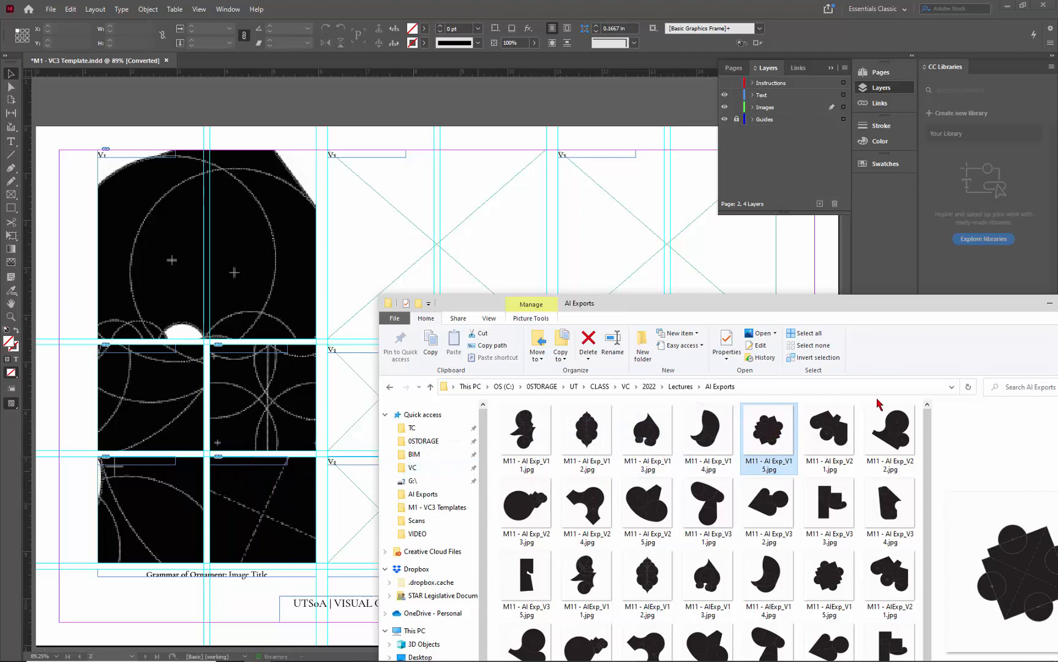
Step: Place AI Exp_V21 in the large Campo Marzio frame and V22, V23, V24 and V25 in the four small frames below it, row by row
drag(836, 438, 451, 234)
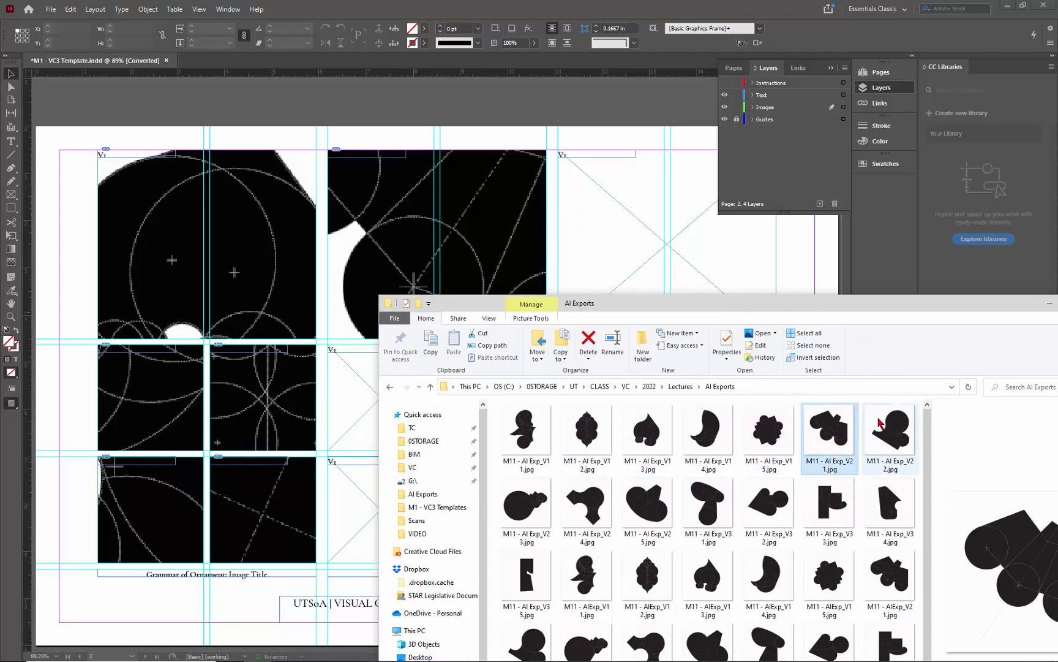
drag(774, 310, 910, 161)
drag(1034, 280, 391, 397)
drag(671, 357, 497, 407)
drag(735, 356, 407, 499)
drag(784, 359, 485, 517)
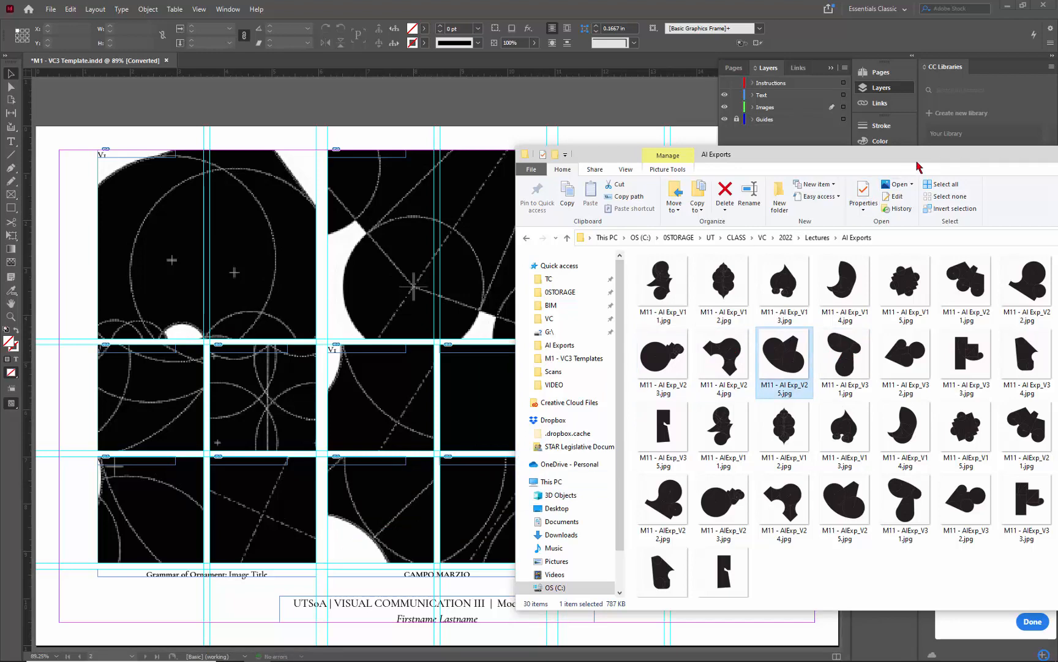
Step: Place M11 - AIExp_V31.jpg in the large Daily Overview frame
drag(917, 161, 888, 176)
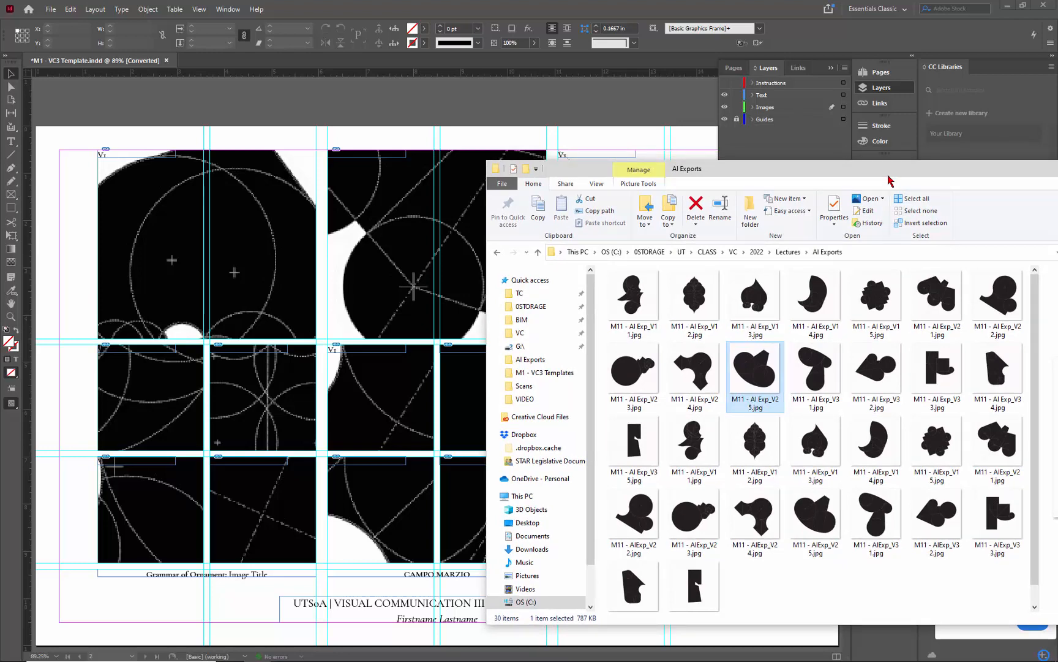
drag(889, 176, 374, 270)
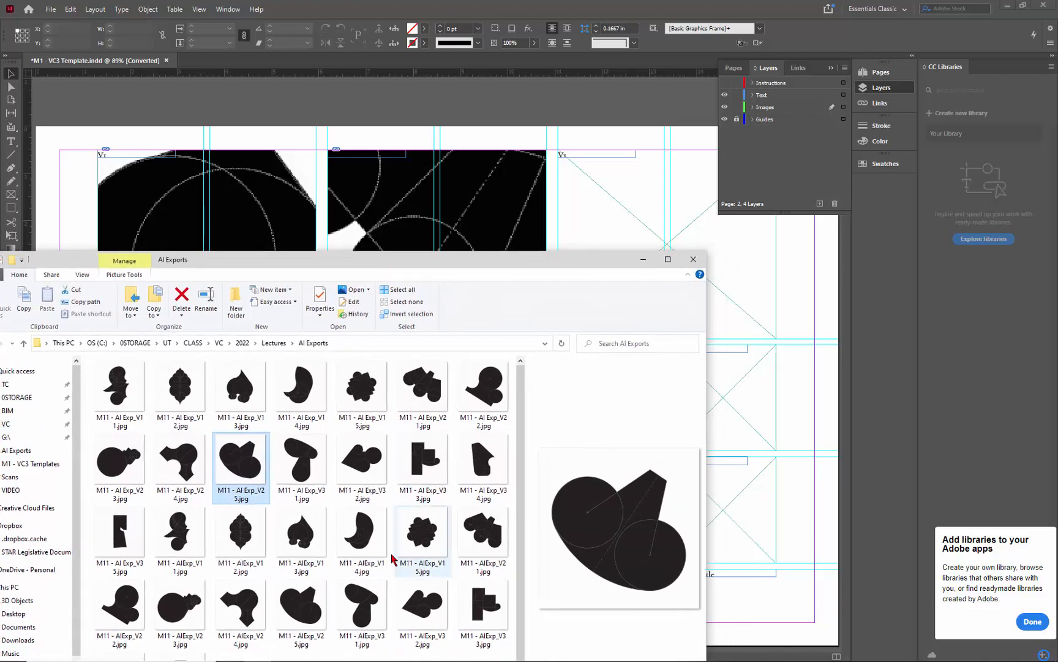
click(361, 607)
drag(679, 214, 678, 214)
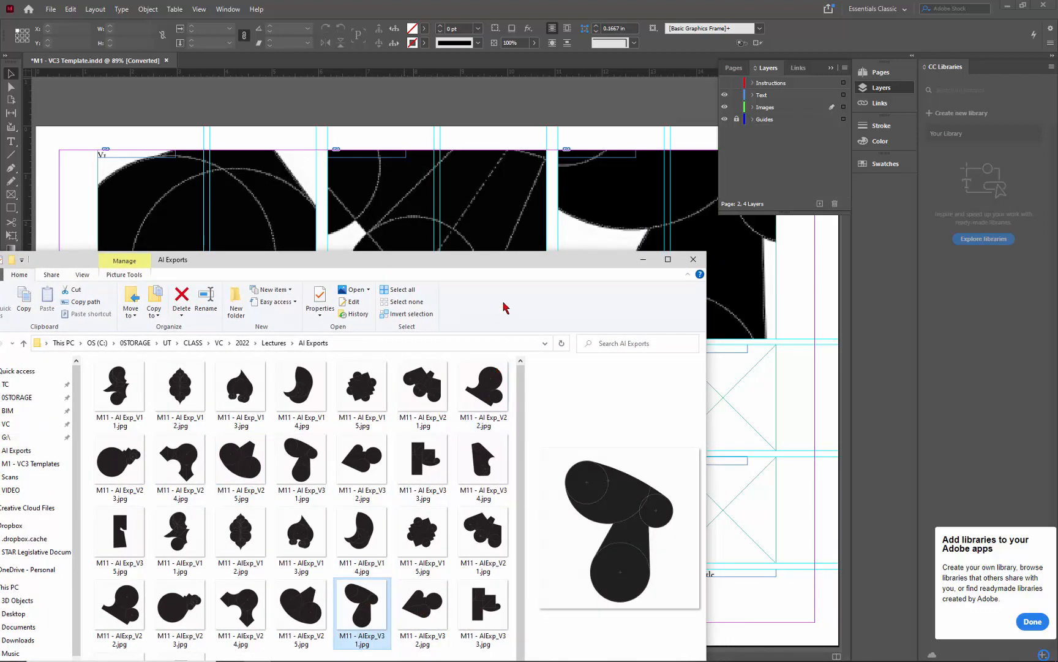
Step: Fill the four small Daily Overview frames with AIExp_V32 and V33 in the upper row and V34 and V35 in the lower row
drag(501, 259, 371, 150)
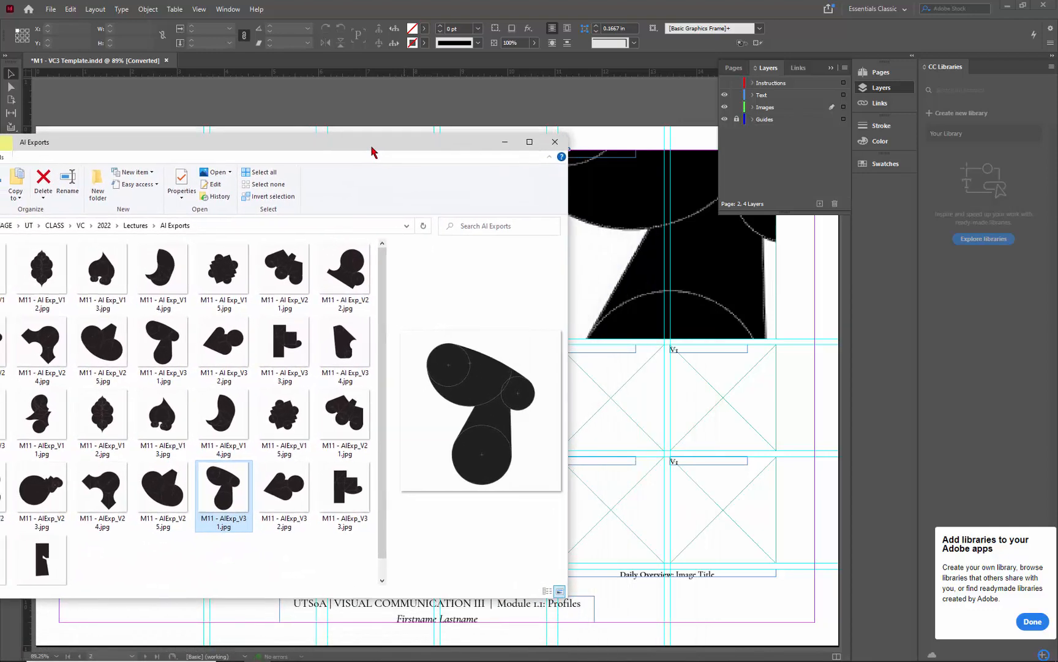
drag(279, 499, 605, 408)
drag(345, 490, 678, 418)
drag(35, 564, 736, 500)
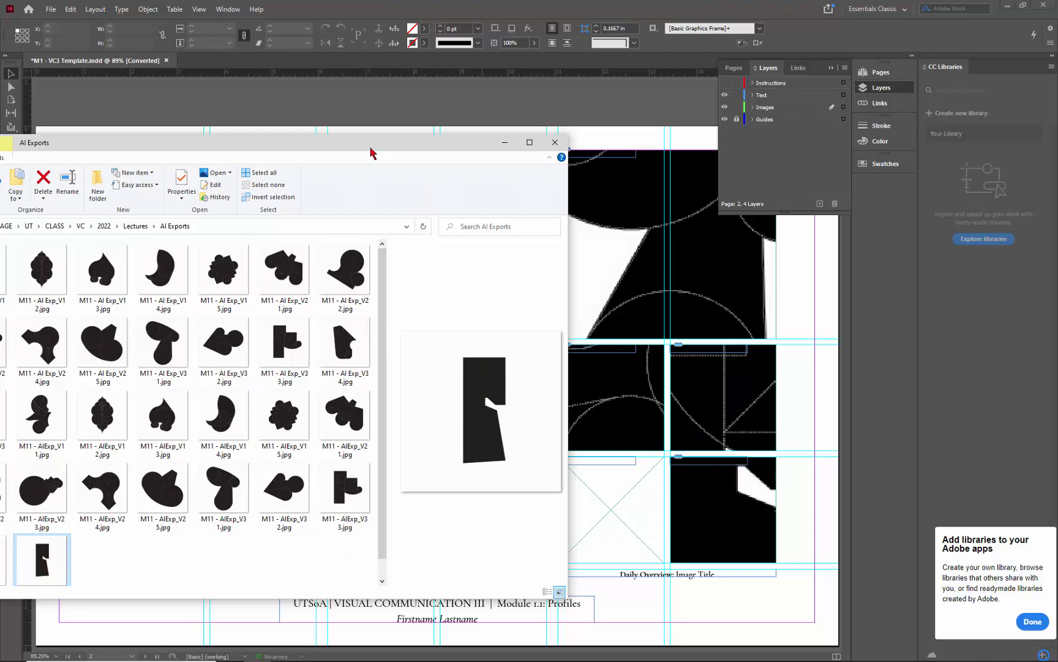
drag(371, 152, 462, 106)
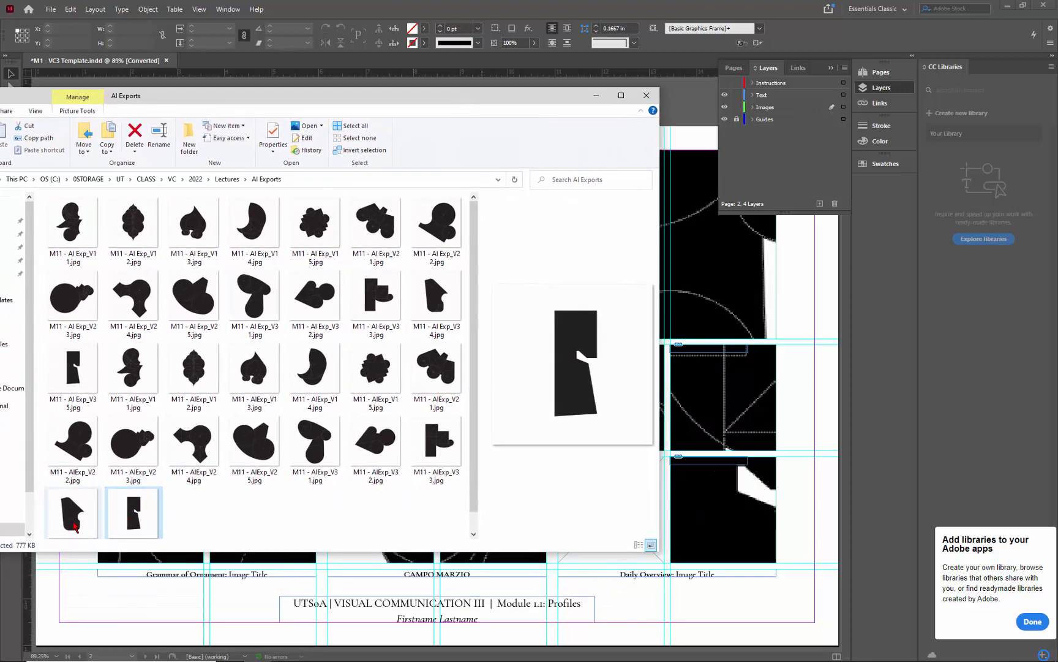
drag(74, 526, 615, 564)
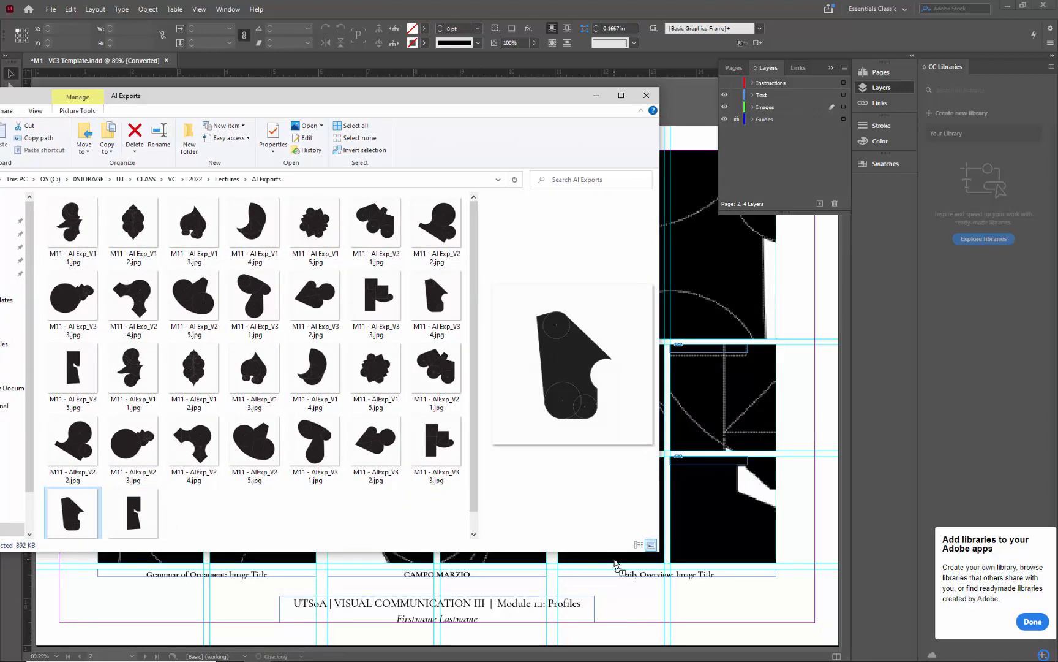
drag(541, 101, 0, 146)
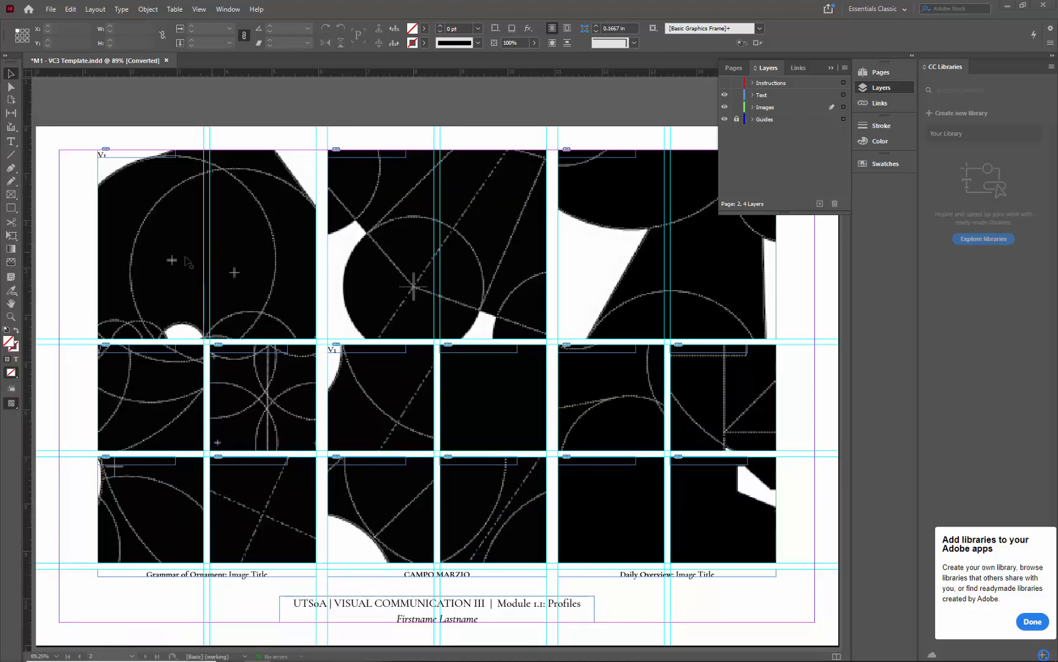
click(136, 279)
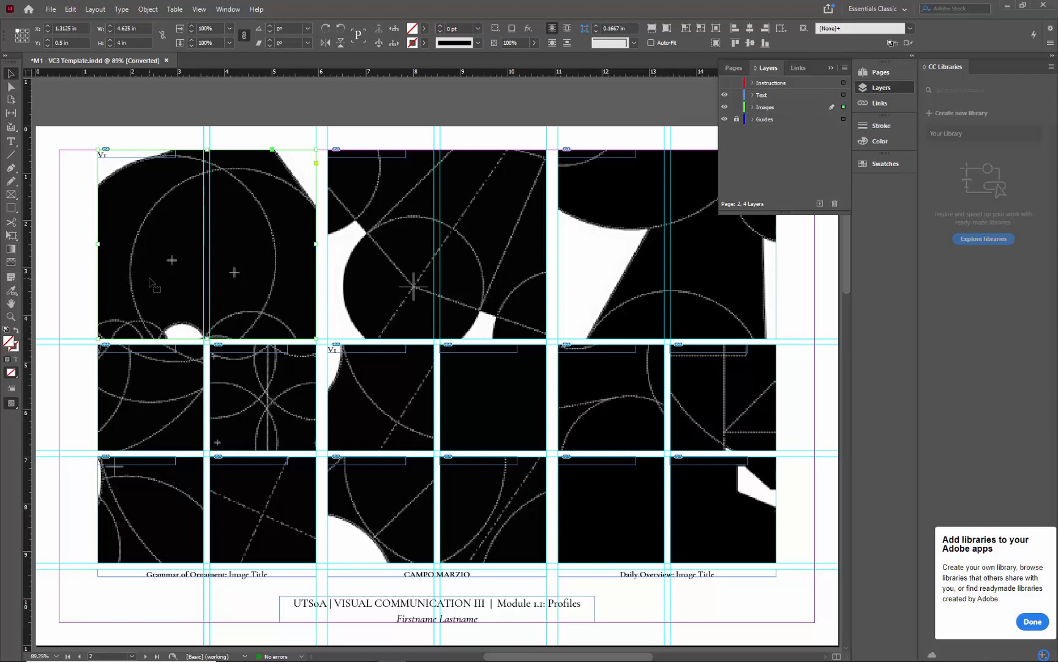
shift+click(408, 272)
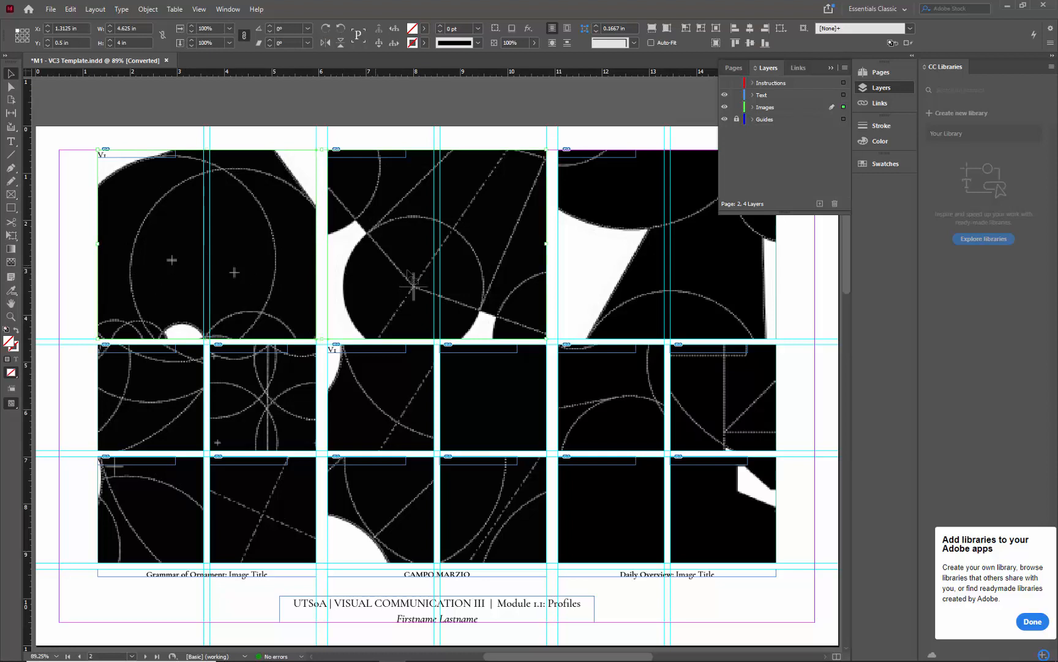
shift+click(600, 281)
shift+click(612, 397)
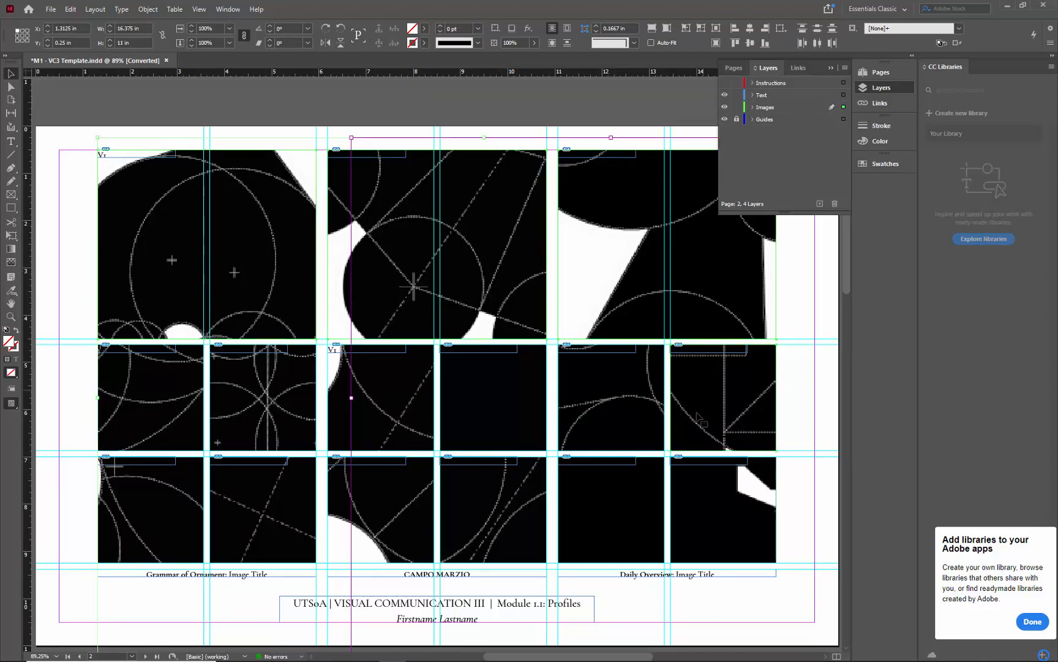
shift+click(542, 526)
shift+click(539, 525)
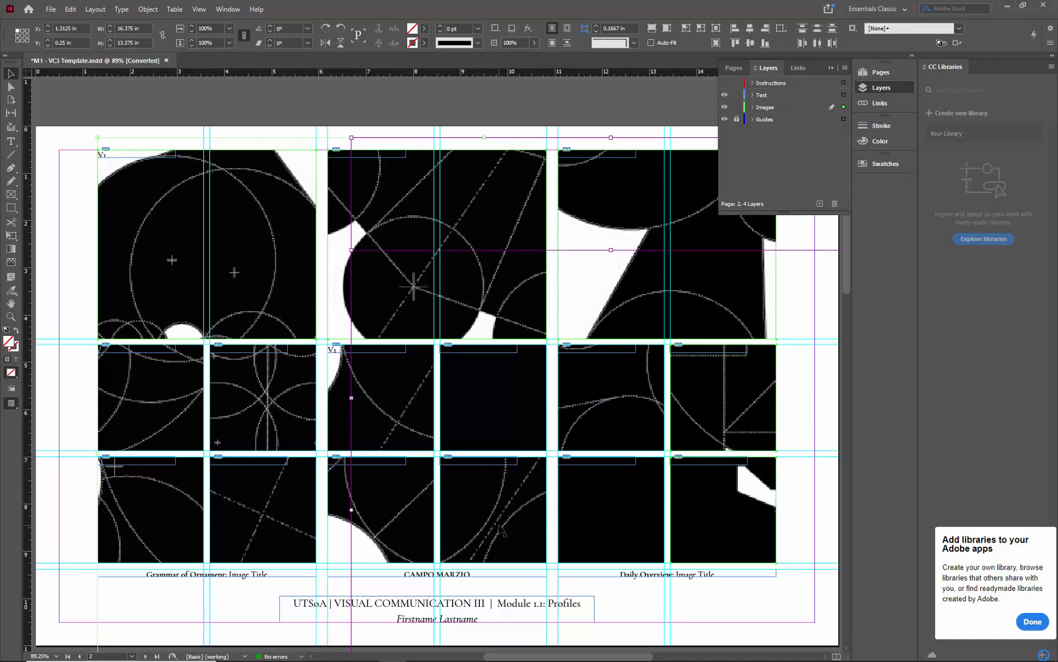
click(78, 298)
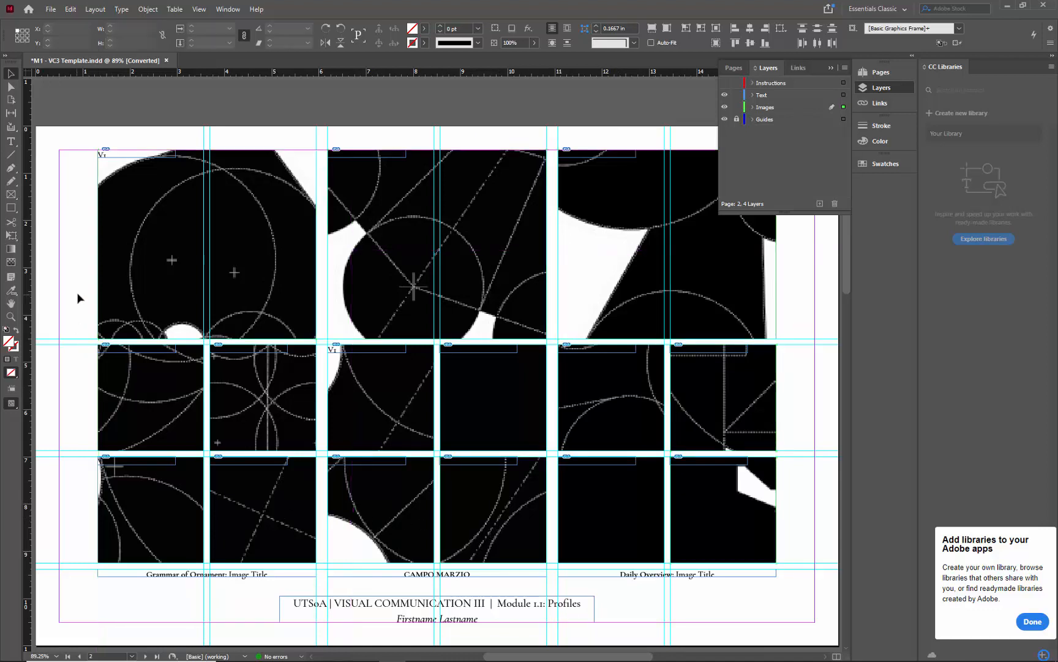
Step: Select every item on the Images layer of page 2, apply Fill Frame Proportionally, and clear the selection
click(844, 108)
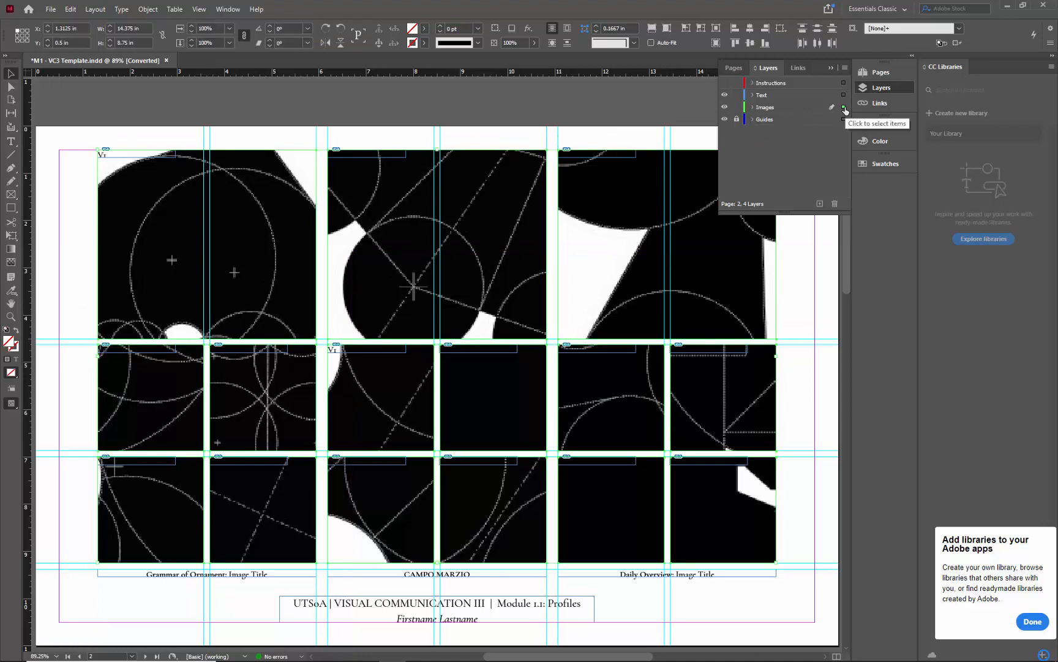
right_click(245, 267)
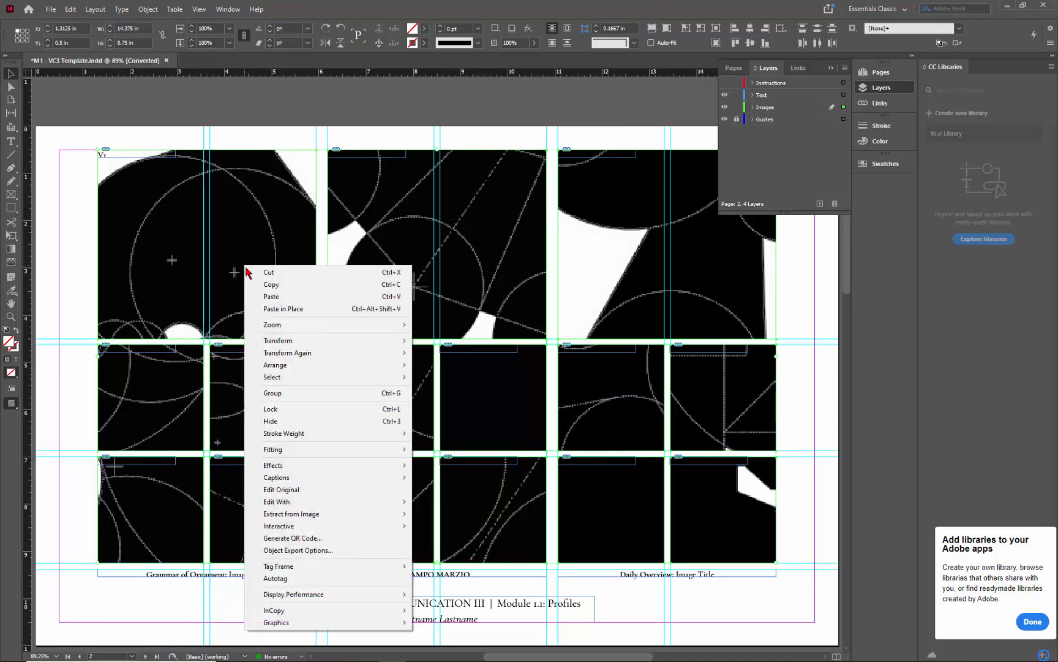
mouse_move(289, 450)
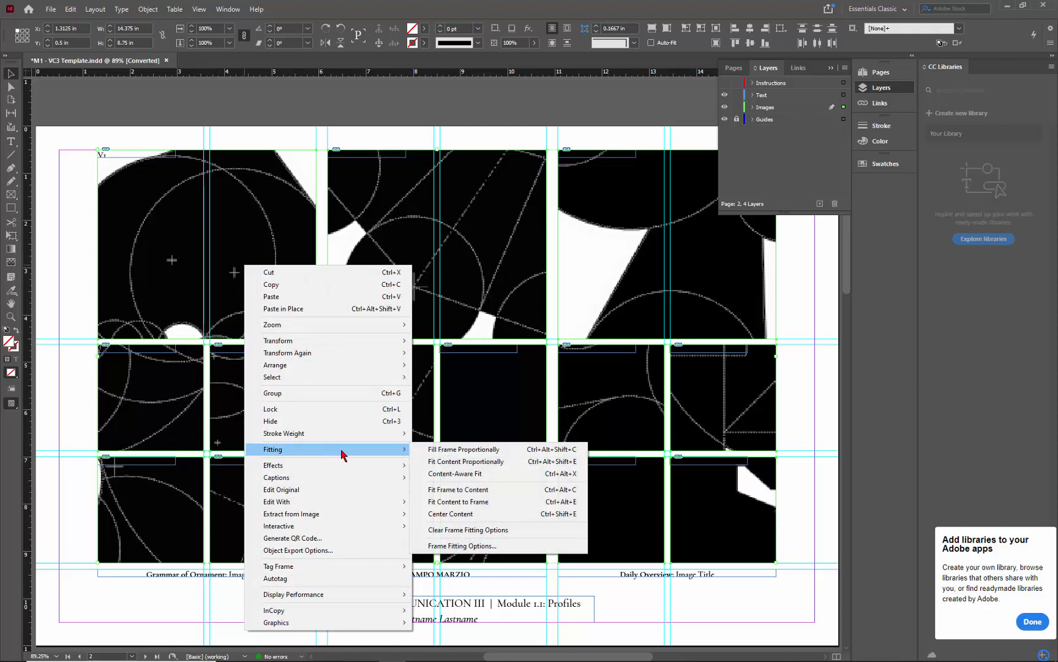
click(434, 450)
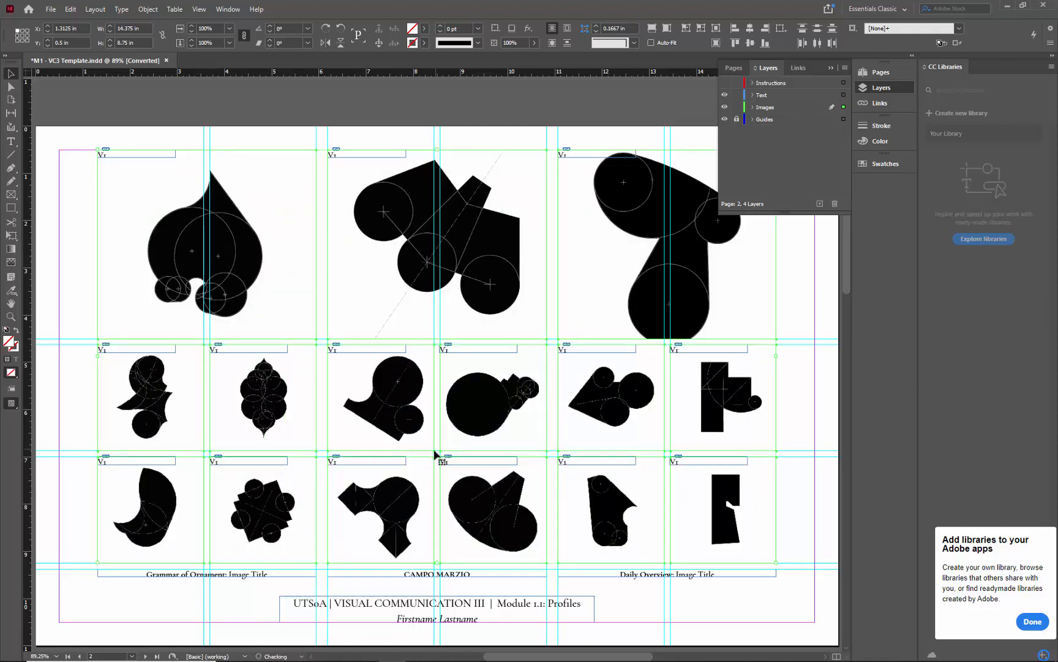
click(174, 100)
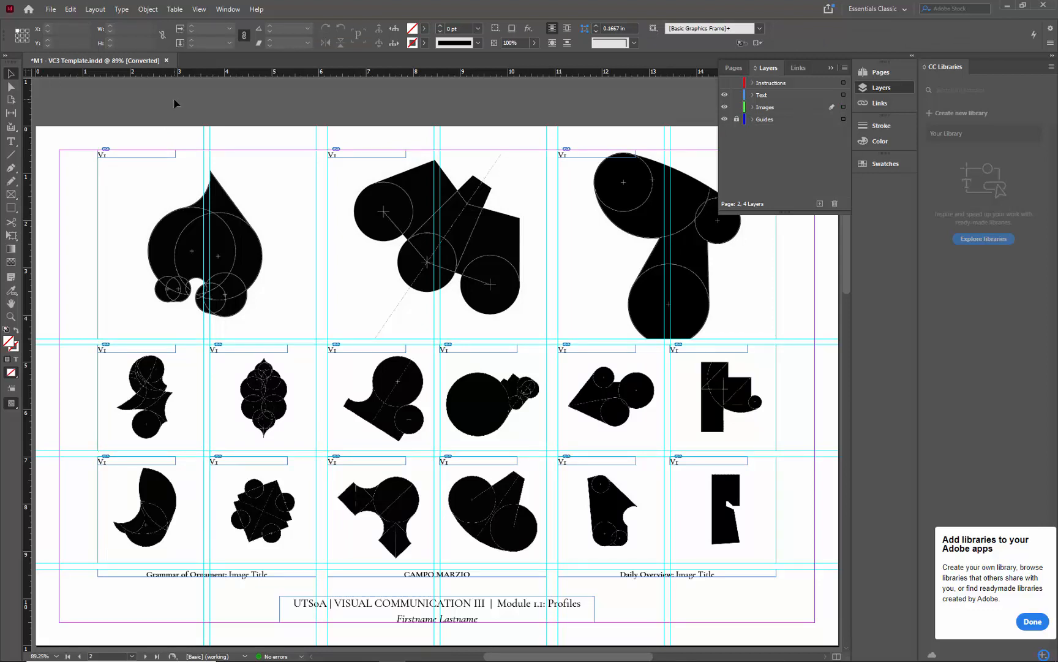
scroll(273, 148, up, 10)
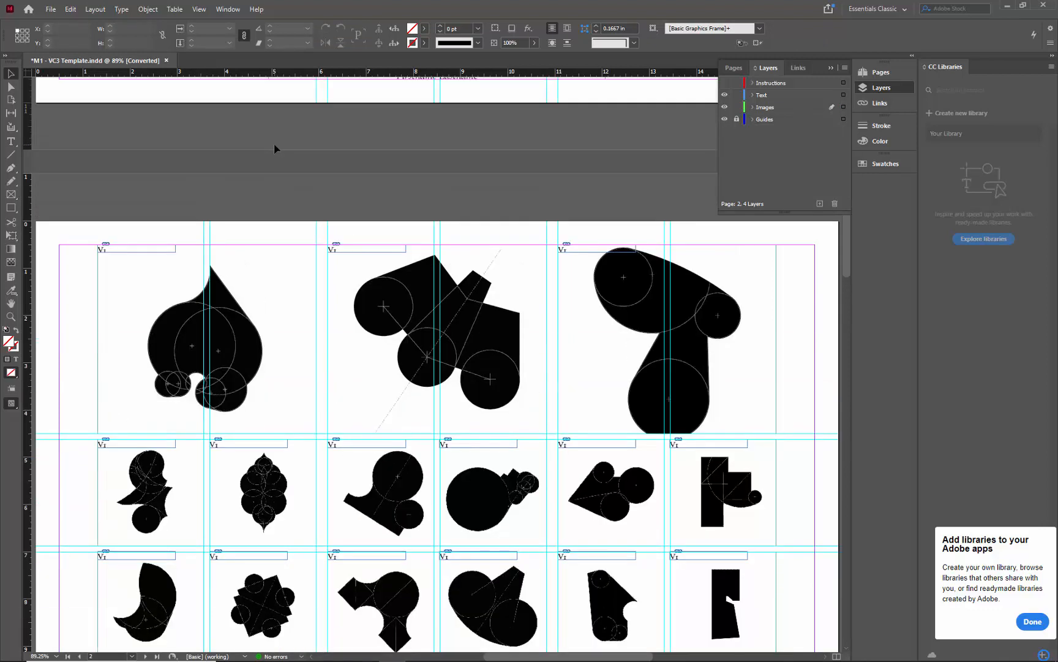
scroll(274, 148, down, 10)
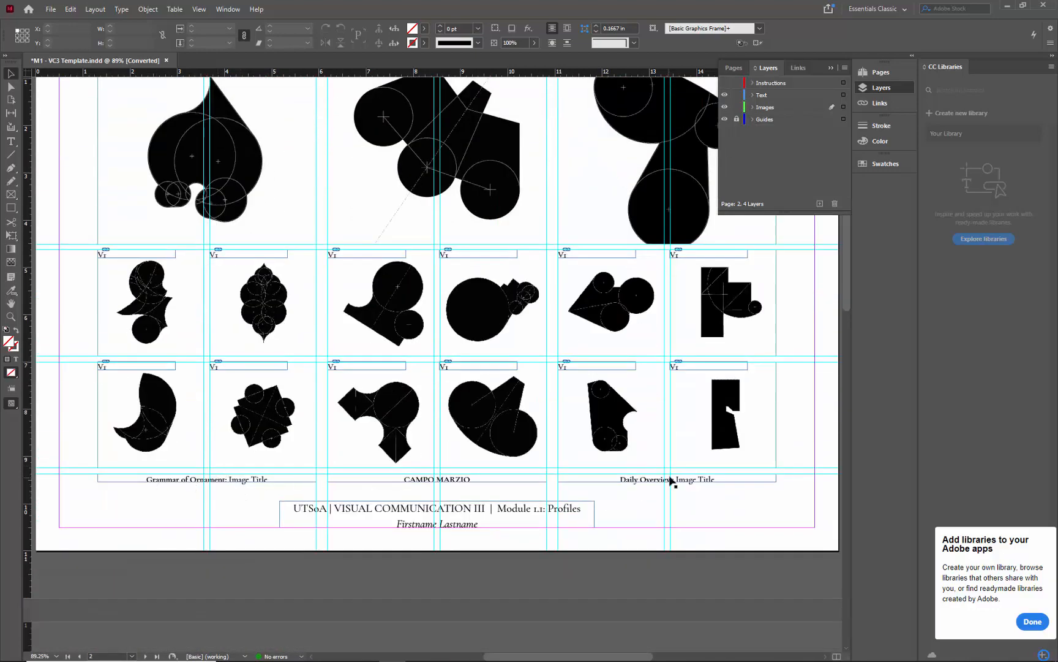
scroll(416, 493, up, 2)
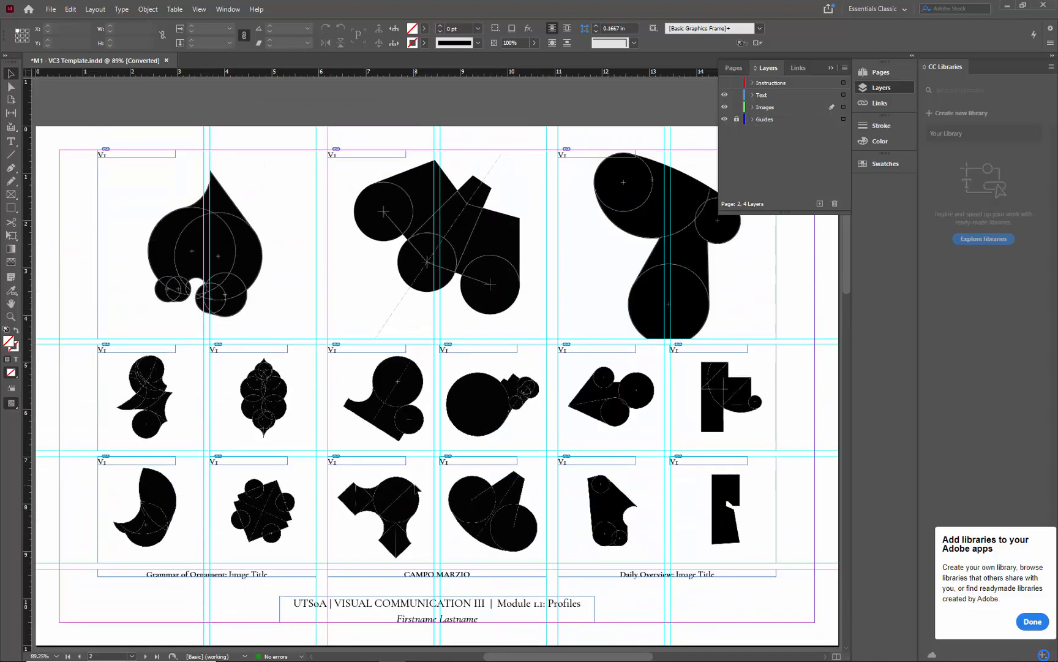